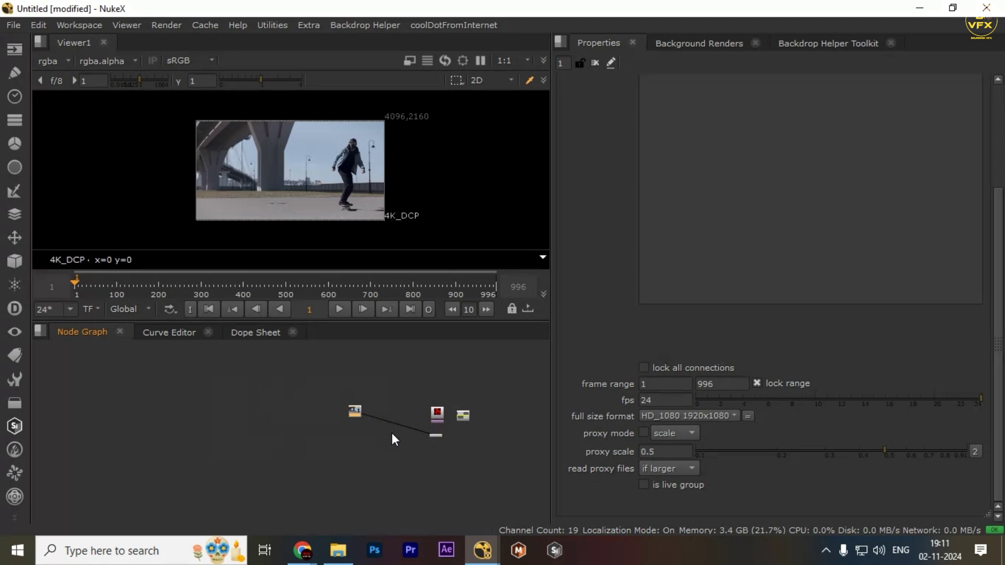
Add a VectorGenerator node below the Read1 clip in the node graph.
{"action": "scroll", "coordinate": [319, 430], "scroll_direction": "up", "scroll_amount": 3}
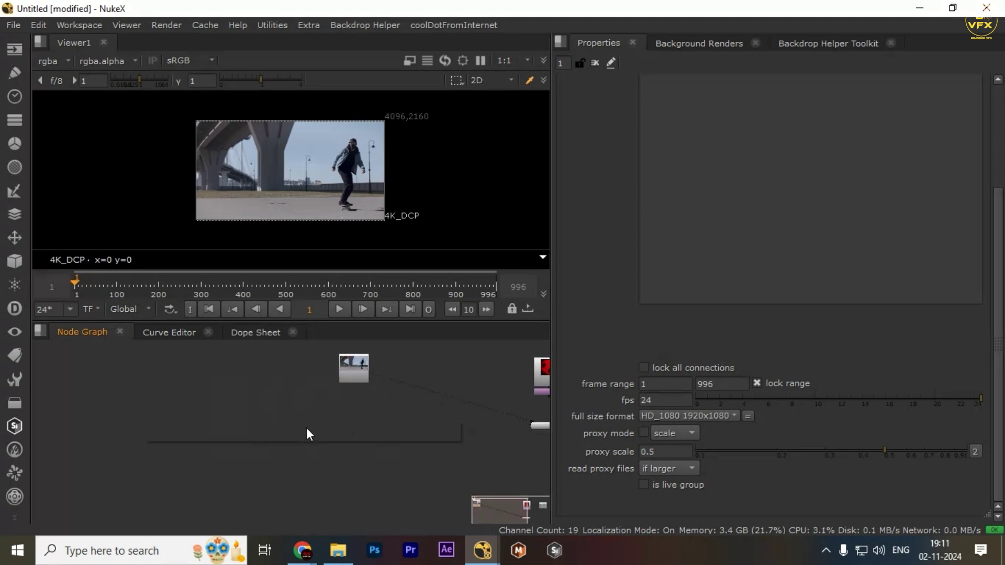
{"action": "key", "text": "Tab"}
{"action": "type", "text": "vecto"}
{"action": "key", "text": "Down"}
{"action": "key", "text": "Down"}
{"action": "key", "text": "Down"}
{"action": "key", "text": "Down"}
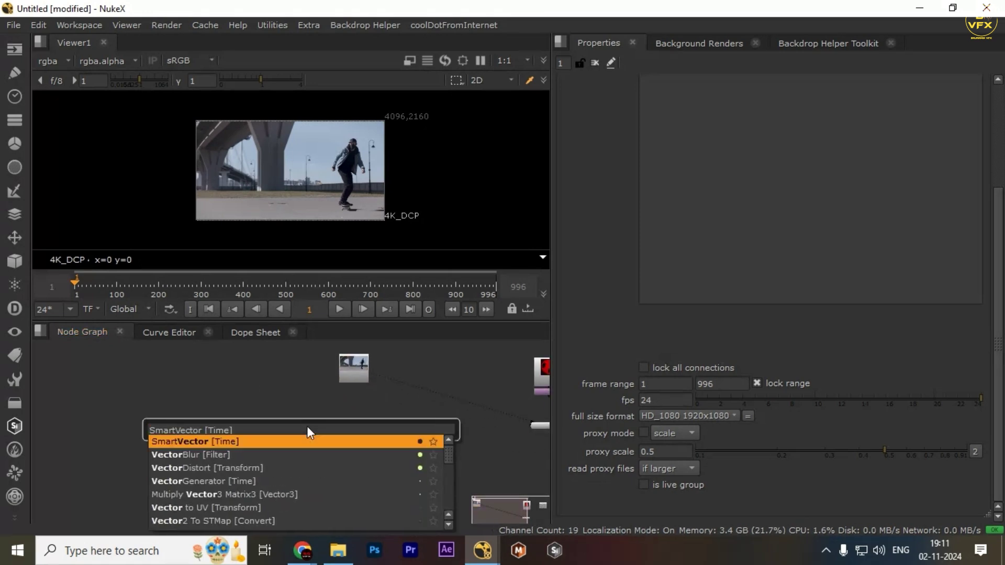
{"action": "key", "text": "Return"}
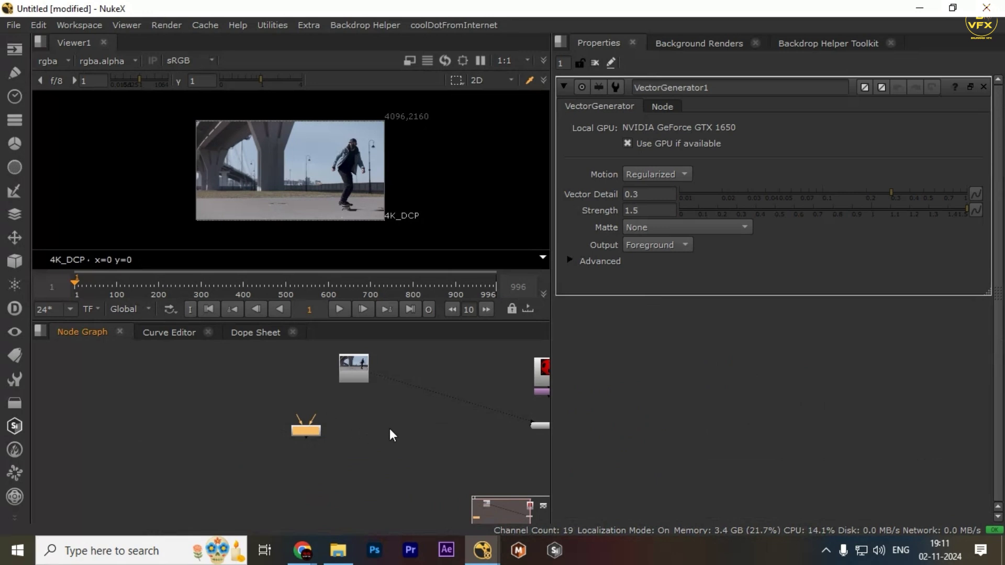
{"action": "scroll", "coordinate": [345, 437], "scroll_direction": "up", "scroll_amount": 5}
{"action": "left_click_drag", "start_coordinate": [139, 389], "coordinate": [465, 486]}
{"action": "scroll", "coordinate": [463, 419], "scroll_direction": "down", "scroll_amount": 4}
{"action": "left_click_drag", "start_coordinate": [530, 393], "coordinate": [363, 447]}
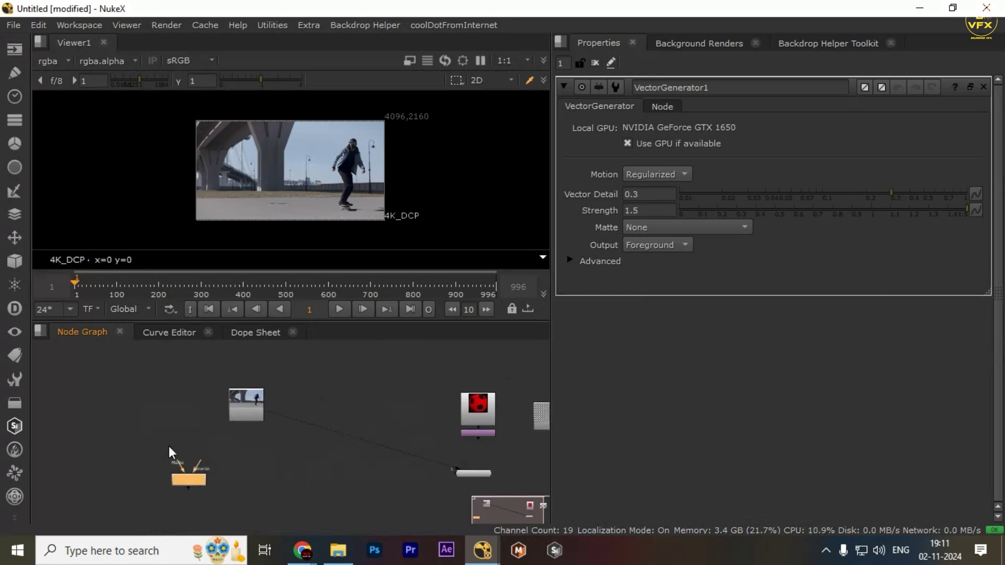
{"action": "left_click_drag", "start_coordinate": [221, 459], "coordinate": [275, 408]}
{"action": "scroll", "coordinate": [250, 433], "scroll_direction": "up", "scroll_amount": 4}
{"action": "left_click_drag", "start_coordinate": [400, 395], "coordinate": [313, 431]}
{"action": "scroll", "coordinate": [284, 437], "scroll_direction": "up", "scroll_amount": 3}
{"action": "left_click", "coordinate": [318, 441]}
{"action": "scroll", "coordinate": [214, 442], "scroll_direction": "down", "scroll_amount": 3}
{"action": "scroll", "coordinate": [298, 443], "scroll_direction": "up", "scroll_amount": 3}
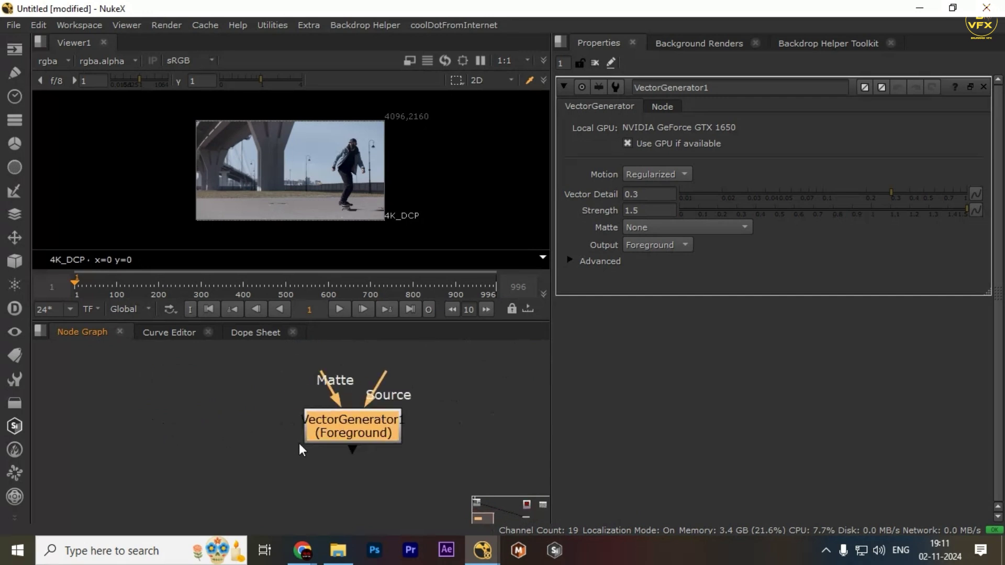
{"action": "scroll", "coordinate": [318, 425], "scroll_direction": "down", "scroll_amount": 4}
{"action": "left_click_drag", "start_coordinate": [242, 390], "coordinate": [455, 442]}
{"action": "left_click_drag", "start_coordinate": [190, 133], "coordinate": [397, 185]}
{"action": "left_click_drag", "start_coordinate": [249, 388], "coordinate": [439, 465]}
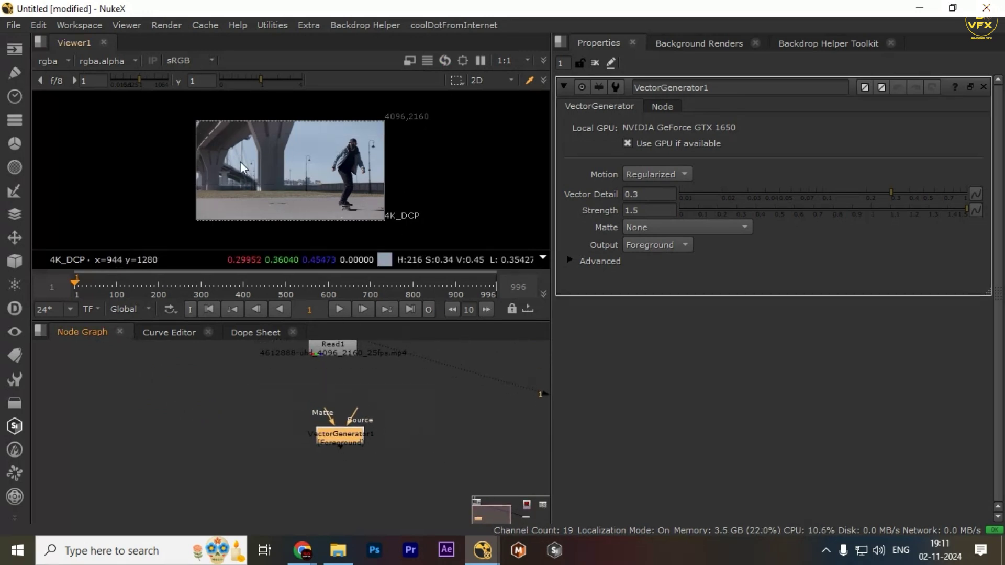
{"action": "left_click_drag", "start_coordinate": [240, 161], "coordinate": [411, 219]}
Connect the VectorGenerator's Source input to the Read1 clip and align the node directly beneath it.
{"action": "left_click_drag", "start_coordinate": [178, 377], "coordinate": [491, 475]}
{"action": "left_click_drag", "start_coordinate": [437, 395], "coordinate": [280, 454]}
{"action": "left_click_drag", "start_coordinate": [379, 442], "coordinate": [321, 453]}
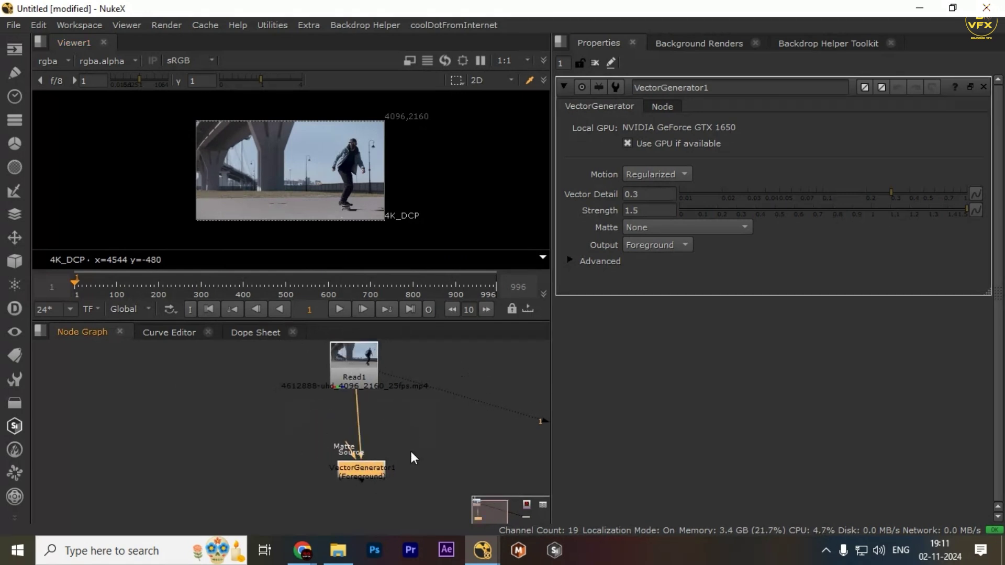
{"action": "left_click_drag", "start_coordinate": [431, 434], "coordinate": [270, 483]}
{"action": "left_click_drag", "start_coordinate": [354, 473], "coordinate": [346, 472]}
Show the VectorGenerator's output in the viewer and display its motion layer.
{"action": "left_click", "coordinate": [289, 459]}
{"action": "left_click", "coordinate": [354, 469]}
{"action": "key", "text": "1"}
{"action": "left_click", "coordinate": [468, 477]}
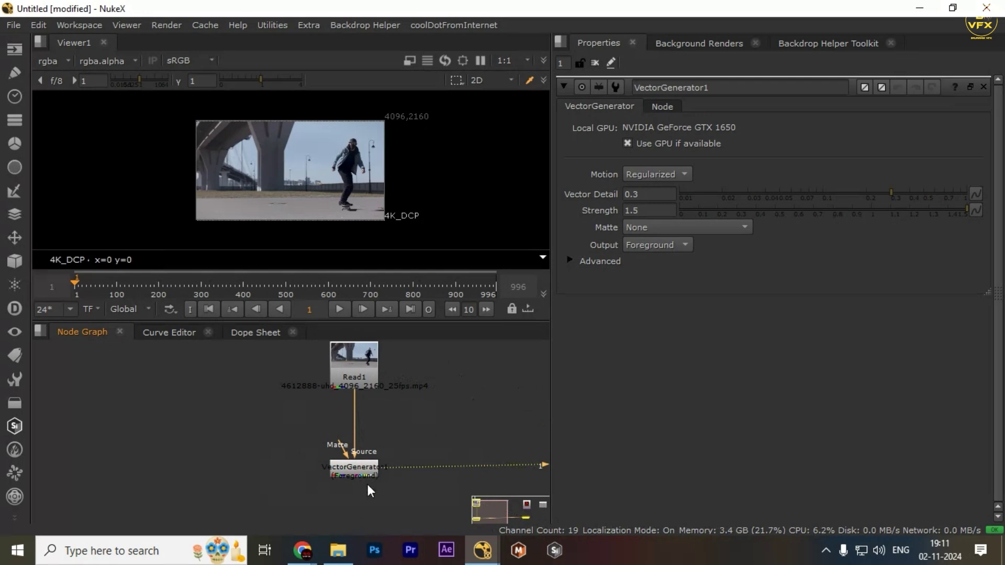
{"action": "scroll", "coordinate": [370, 492], "scroll_direction": "up", "scroll_amount": 5}
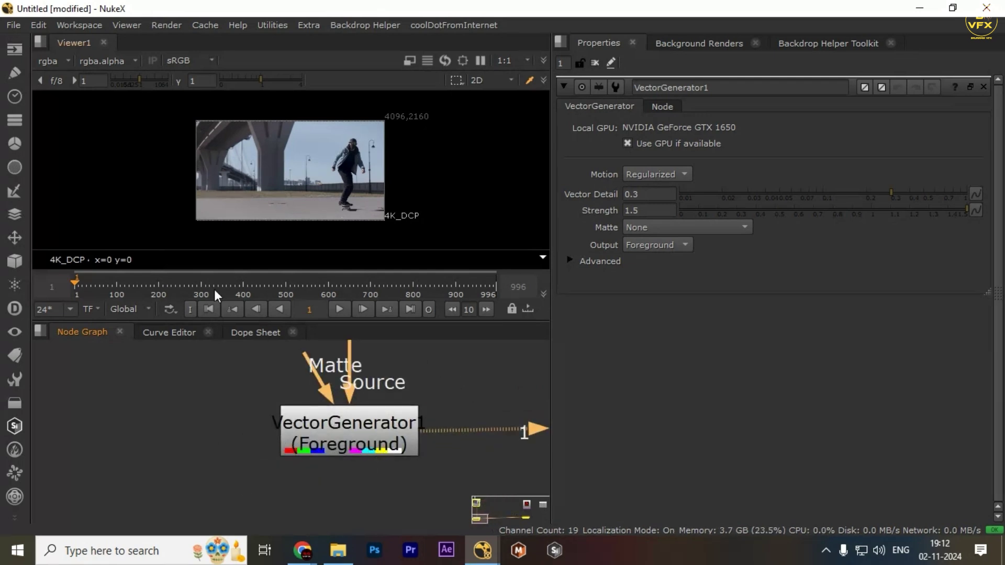
{"action": "left_click", "coordinate": [49, 60]}
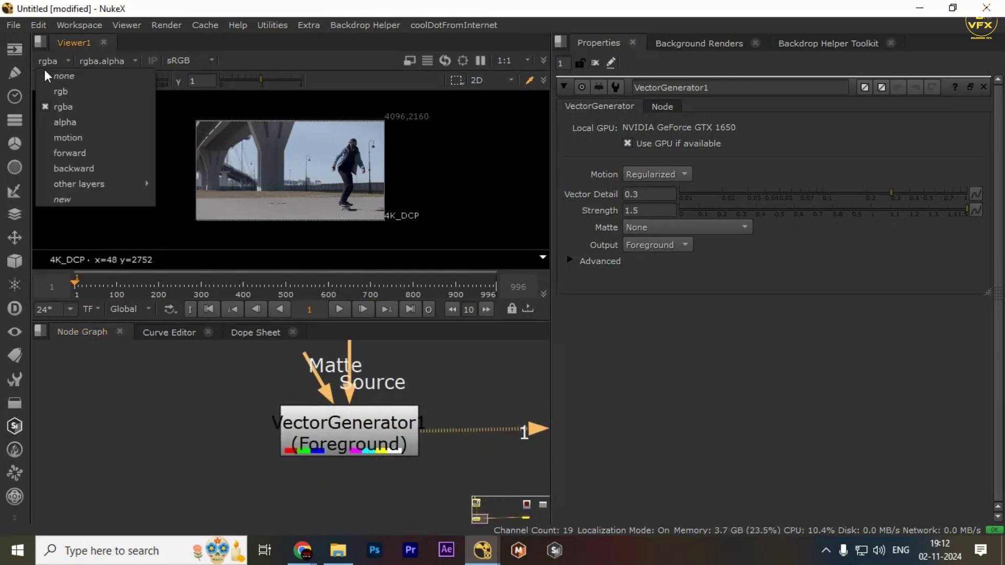
{"action": "left_click", "coordinate": [87, 139]}
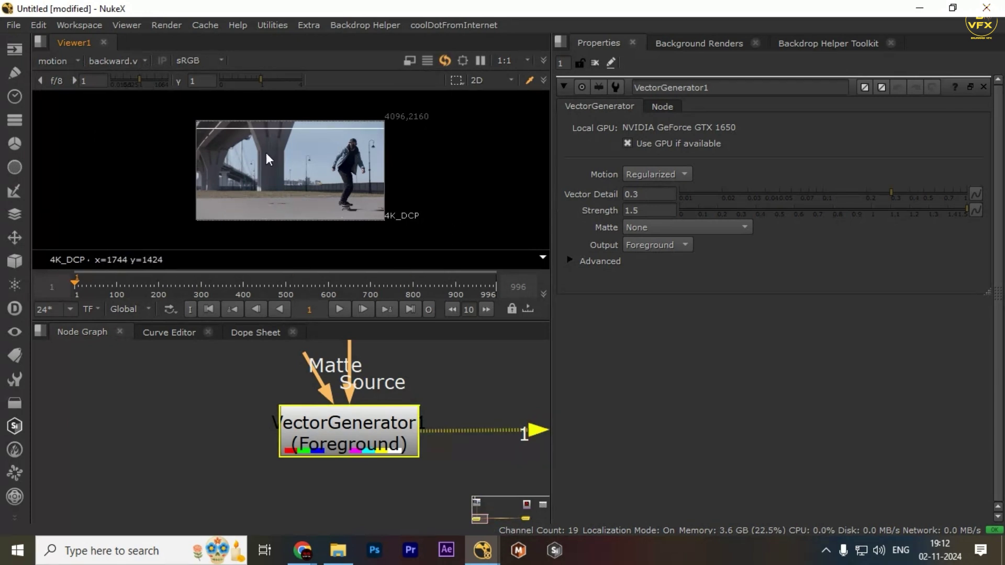
Compare the Read1 clip with the VectorGenerator output in the viewer's motion layer.
{"action": "scroll", "coordinate": [417, 442], "scroll_direction": "down", "scroll_amount": 5}
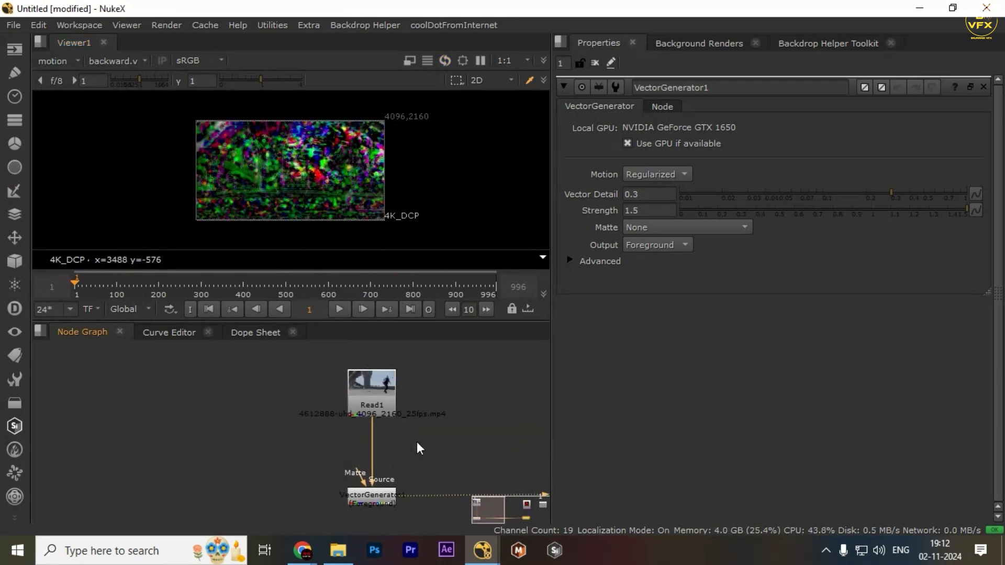
{"action": "left_click_drag", "start_coordinate": [174, 136], "coordinate": [430, 184]}
{"action": "left_click_drag", "start_coordinate": [147, 133], "coordinate": [419, 204]}
{"action": "scroll", "coordinate": [358, 423], "scroll_direction": "down", "scroll_amount": 3}
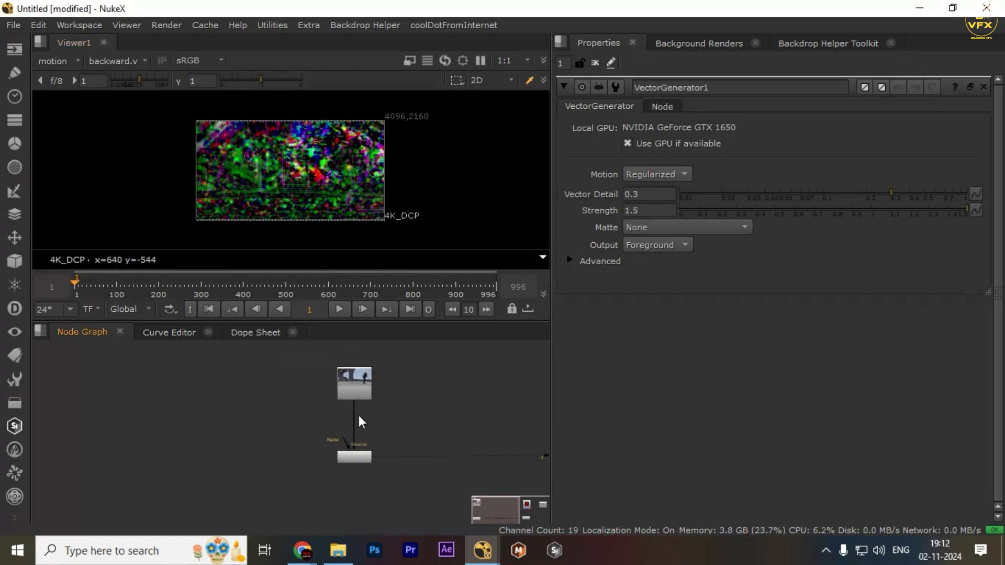
{"action": "left_click_drag", "start_coordinate": [359, 416], "coordinate": [336, 456]}
{"action": "left_click", "coordinate": [344, 425]}
{"action": "key", "text": "1"}
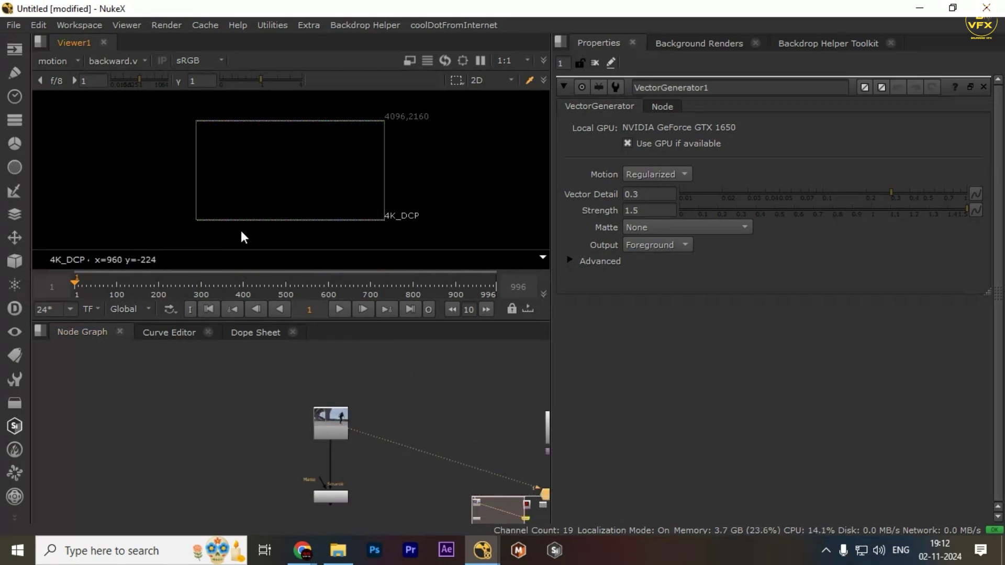
{"action": "left_click_drag", "start_coordinate": [228, 476], "coordinate": [366, 505]}
{"action": "key", "text": "1"}
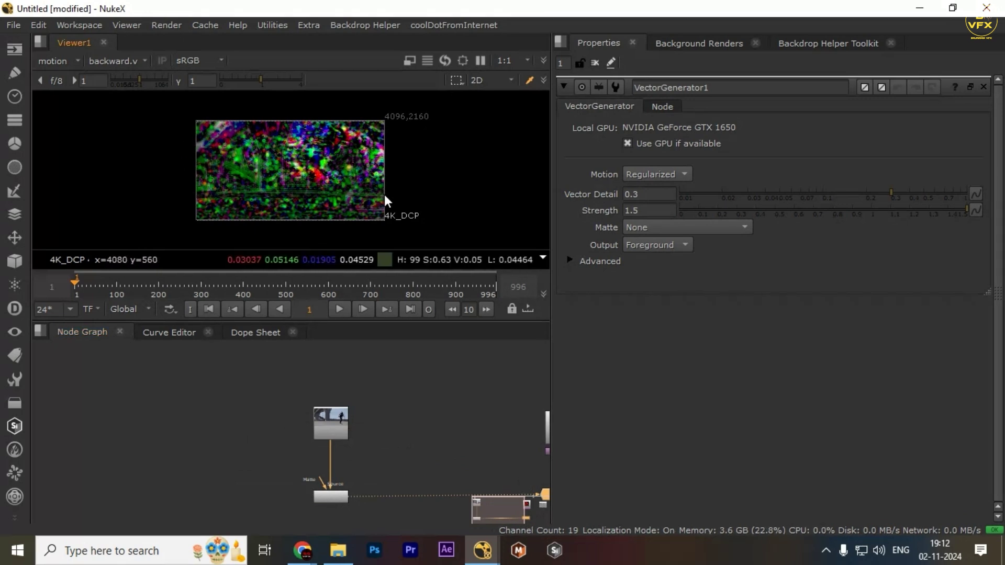
Inspect the forward layer of the VectorGenerator output and return the viewer to rgba.
{"action": "left_click", "coordinate": [72, 59]}
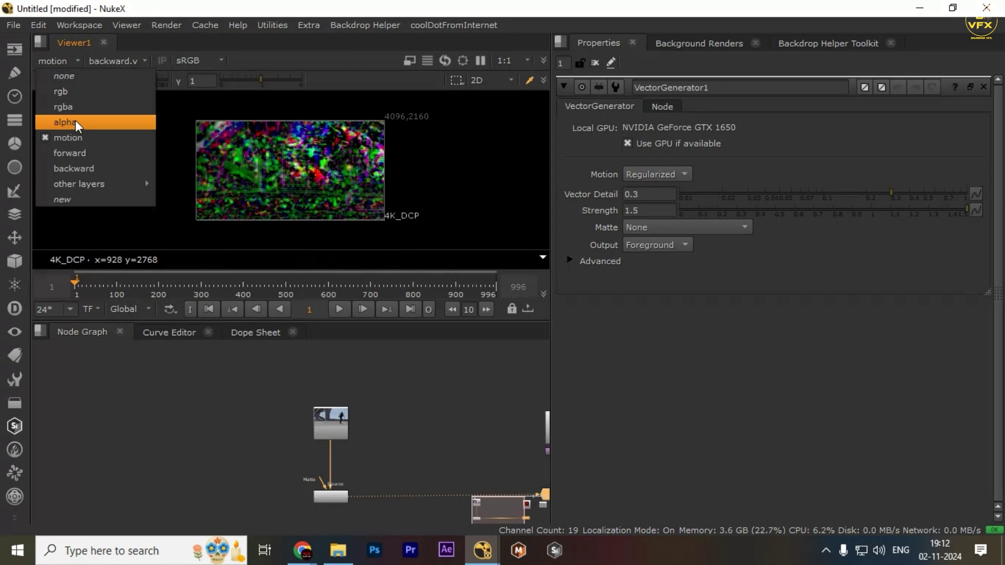
{"action": "left_click", "coordinate": [79, 157]}
{"action": "left_click", "coordinate": [79, 62]}
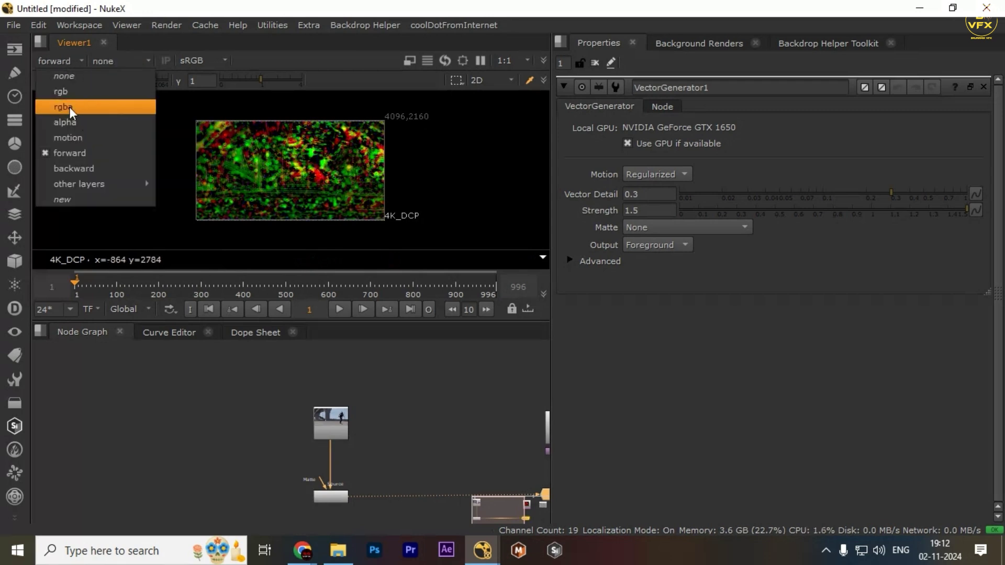
{"action": "left_click", "coordinate": [69, 107]}
Select the VectorGenerator node and show its forward layer in the viewer through the quick layer picker.
{"action": "left_click", "coordinate": [386, 415]}
{"action": "scroll", "coordinate": [386, 415], "scroll_direction": "up", "scroll_amount": 2}
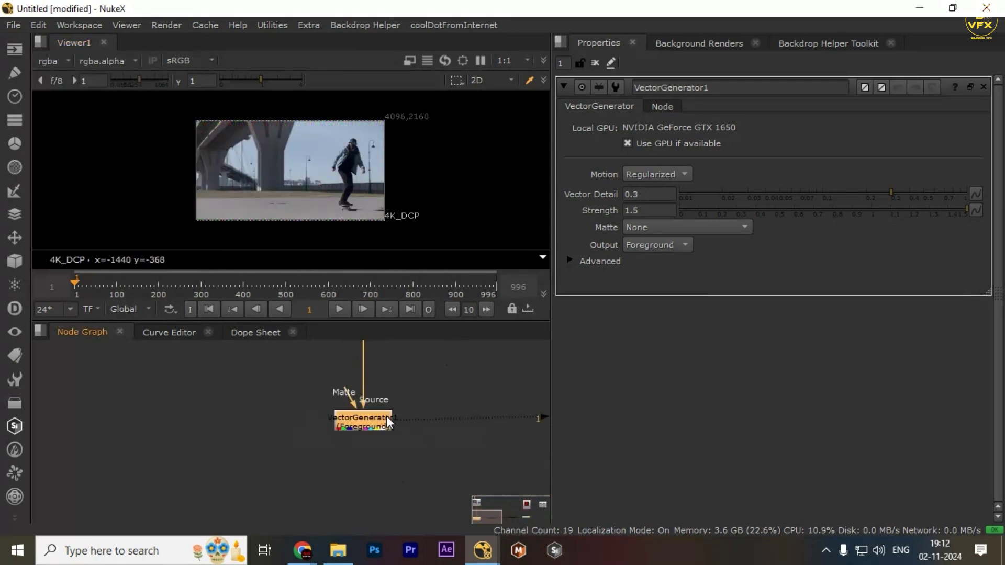
{"action": "left_click_drag", "start_coordinate": [388, 416], "coordinate": [388, 420]}
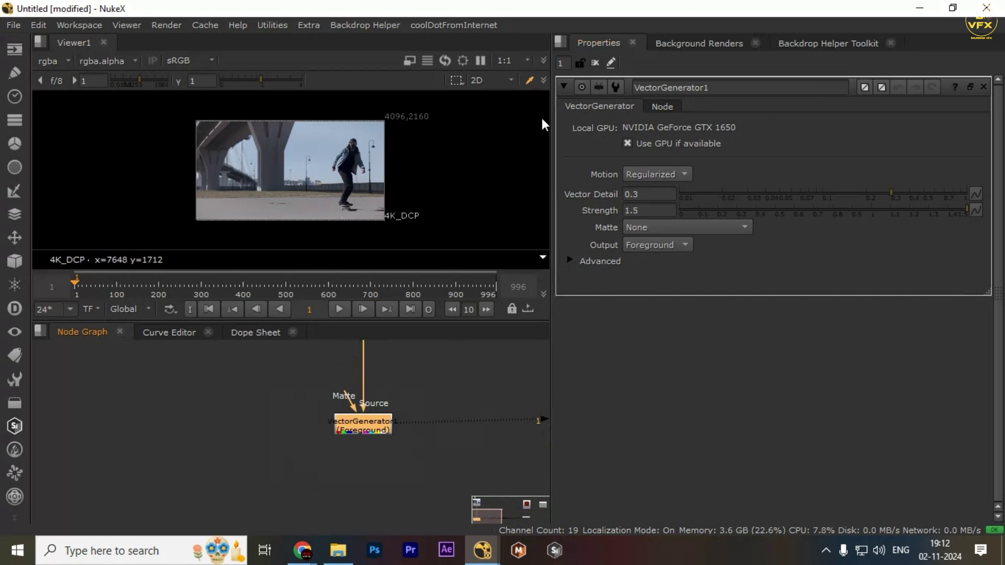
{"action": "left_click", "coordinate": [67, 62]}
{"action": "left_click", "coordinate": [297, 152]}
{"action": "key", "text": "alt+q"}
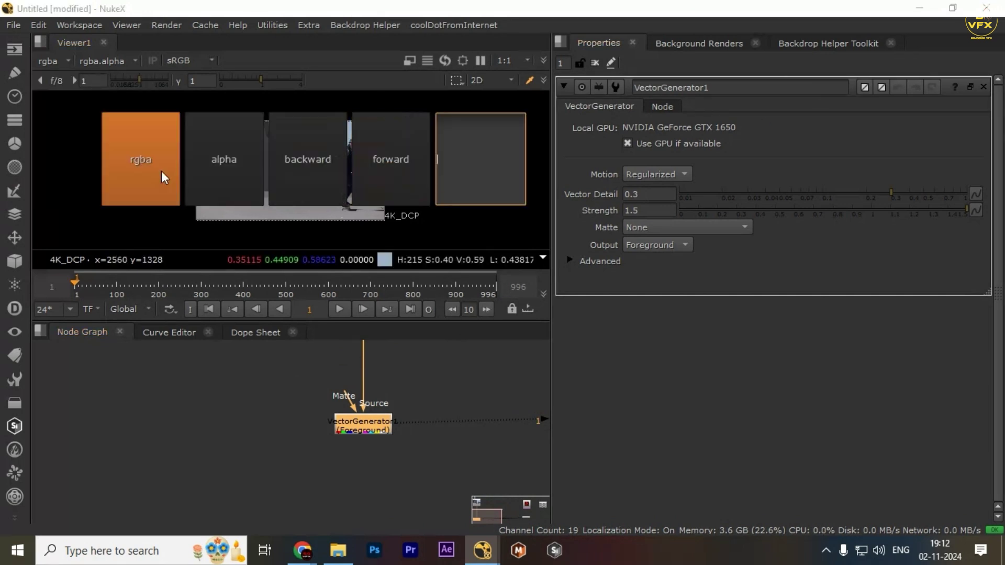
{"action": "left_click", "coordinate": [403, 165]}
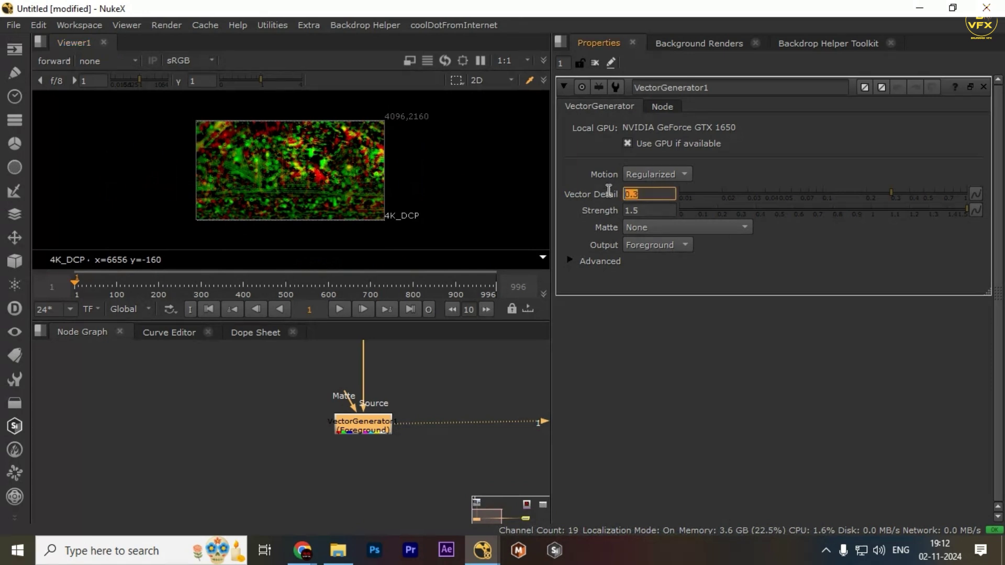
Try a Vector Detail of 0.375 on the VectorGenerator and undo the change.
{"action": "left_click_drag", "start_coordinate": [903, 195], "coordinate": [905, 193]}
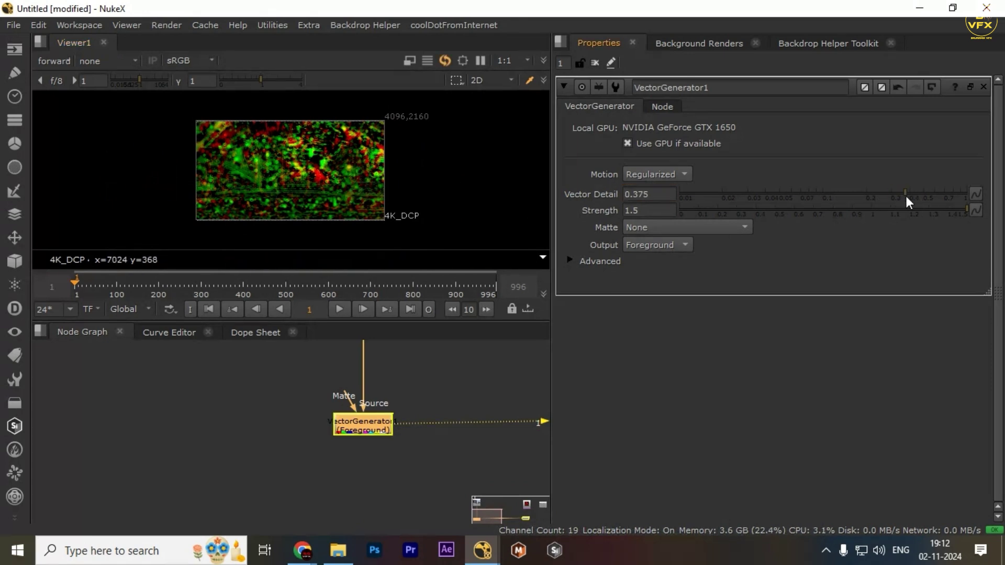
{"action": "scroll", "coordinate": [317, 179], "scroll_direction": "up", "scroll_amount": 2}
{"action": "key", "text": "ctrl+z"}
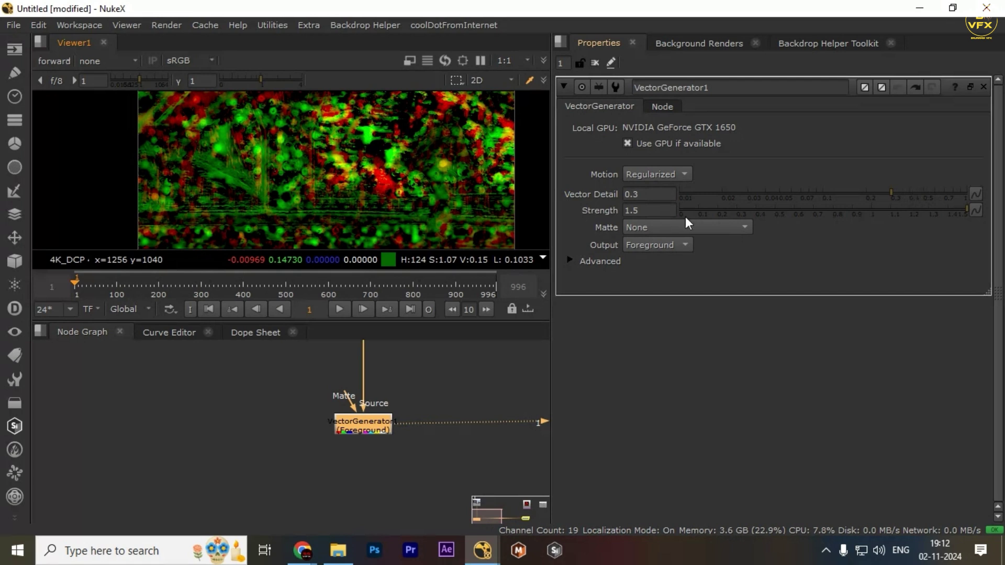
Set the VectorGenerator's Strength to 2.
{"action": "key", "text": "BackSpace"}
{"action": "key", "text": "BackSpace"}
{"action": "key", "text": "BackSpace"}
{"action": "type", "text": "2"}
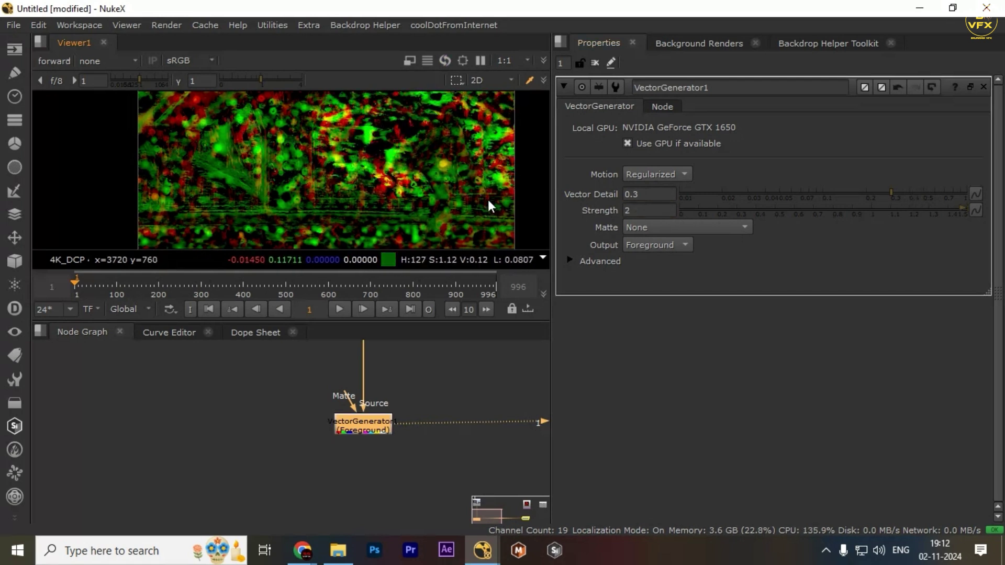
Try the Local motion method on the VectorGenerator and set Motion back to Regularized.
{"action": "left_click", "coordinate": [654, 174]}
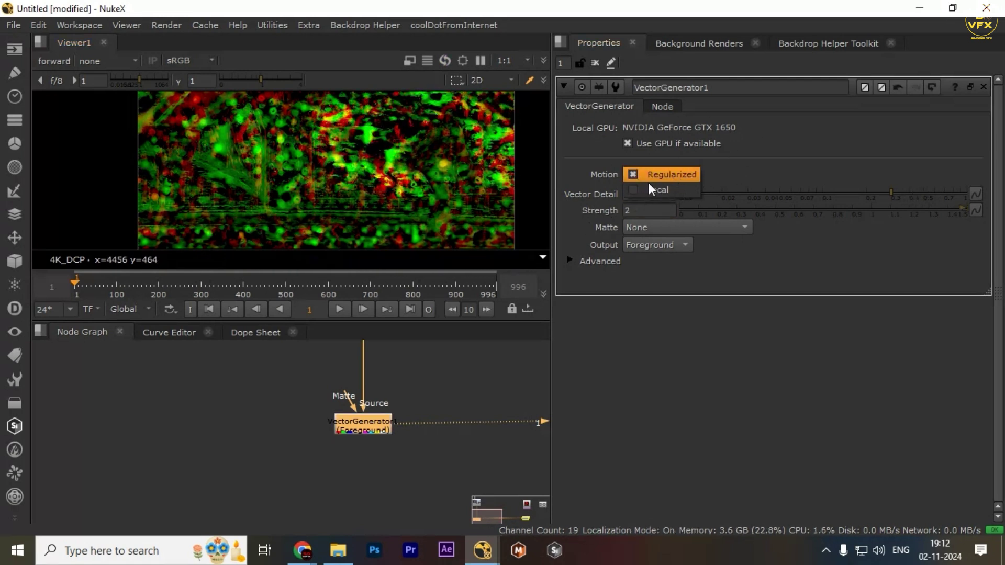
{"action": "left_click", "coordinate": [655, 188]}
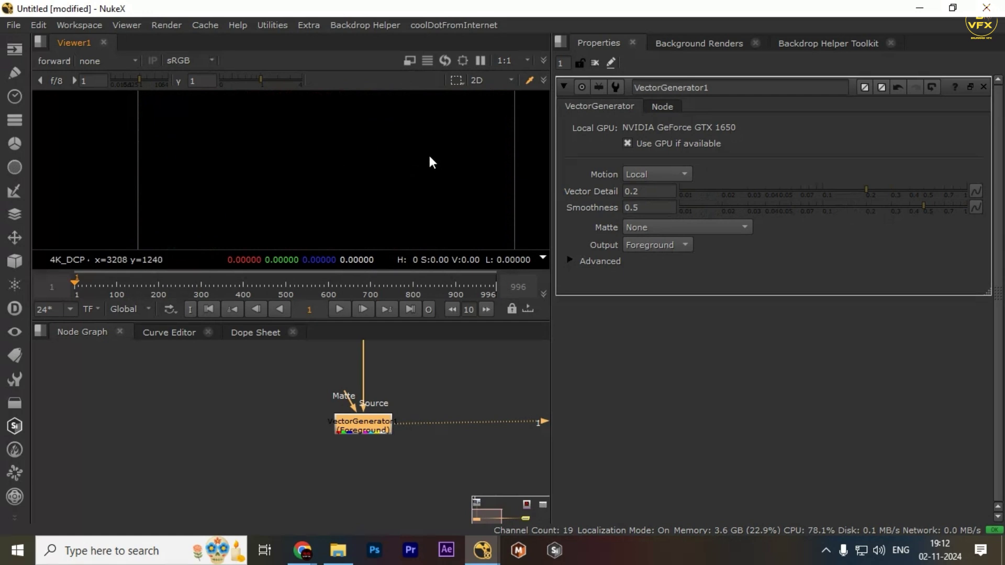
{"action": "left_click", "coordinate": [651, 177]}
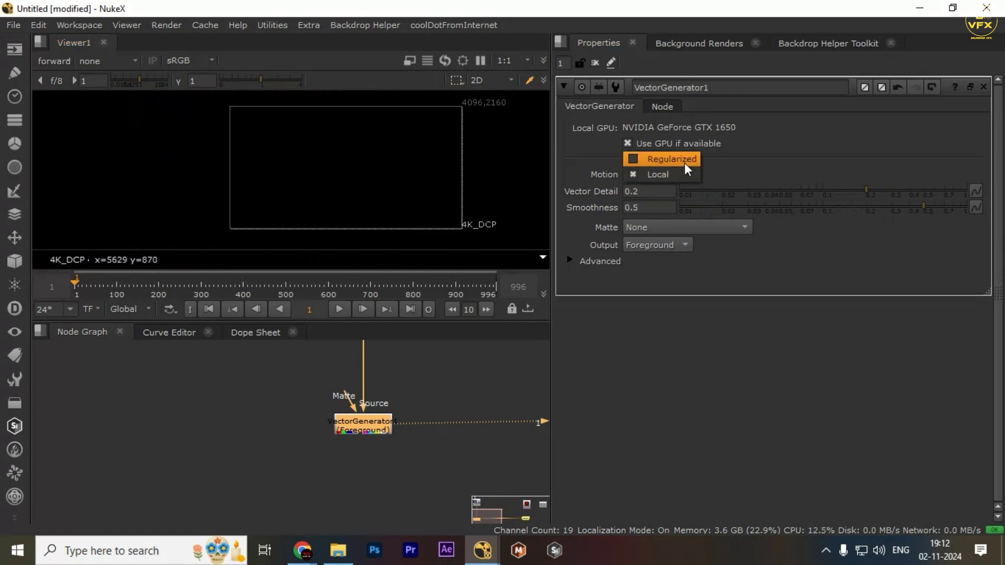
{"action": "left_click", "coordinate": [683, 162]}
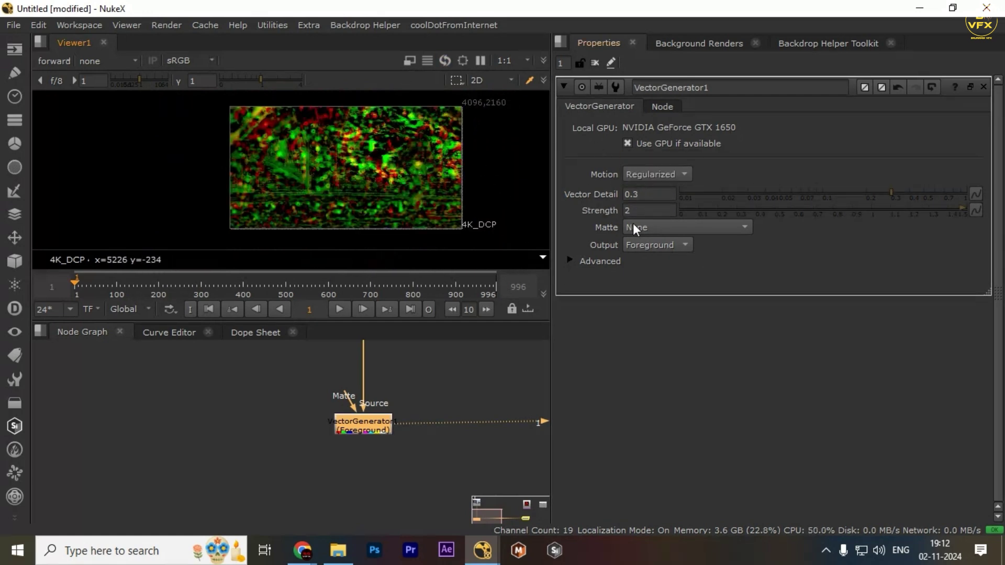
Try Background as the VectorGenerator's output and set it back to Foreground.
{"action": "left_click", "coordinate": [670, 246]}
{"action": "left_click", "coordinate": [673, 259]}
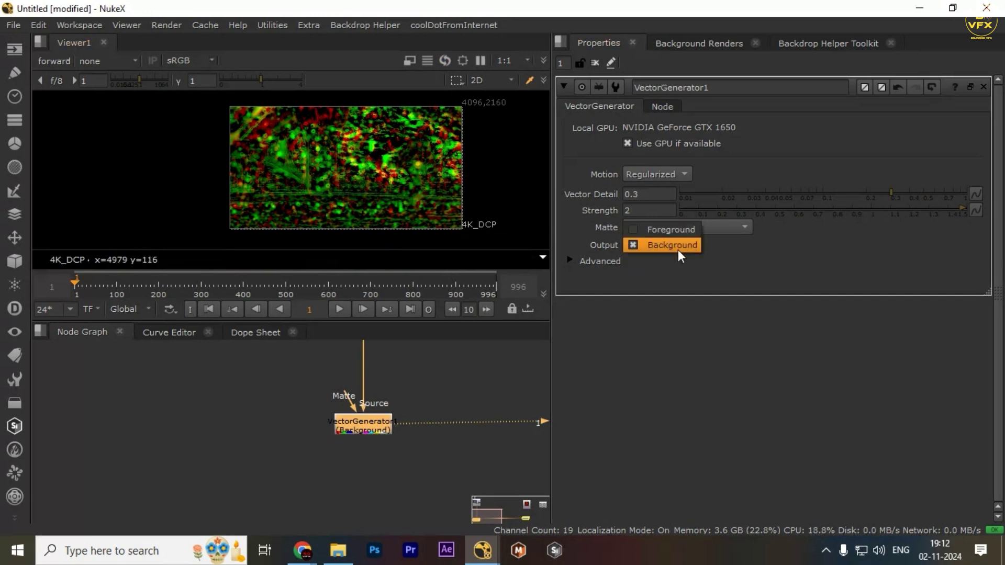
{"action": "left_click", "coordinate": [681, 230]}
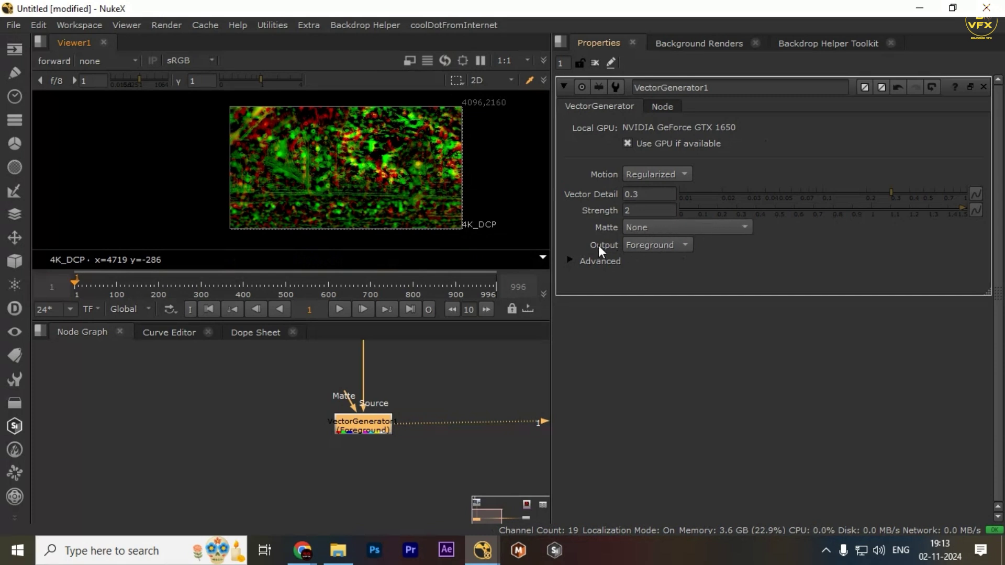
Enable Flicker Compensation in the VectorGenerator's advanced settings.
{"action": "left_click", "coordinate": [571, 260]}
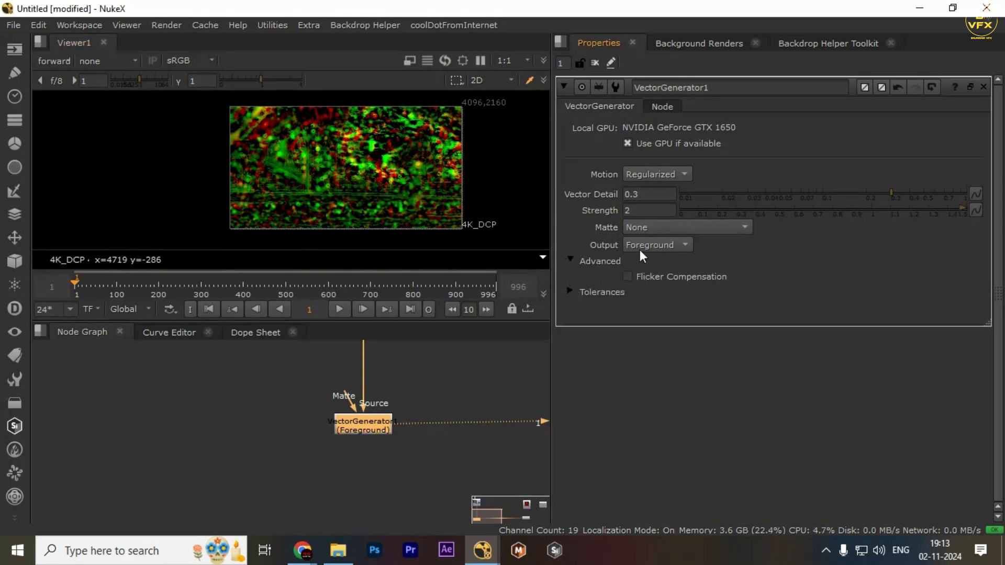
{"action": "left_click", "coordinate": [651, 279]}
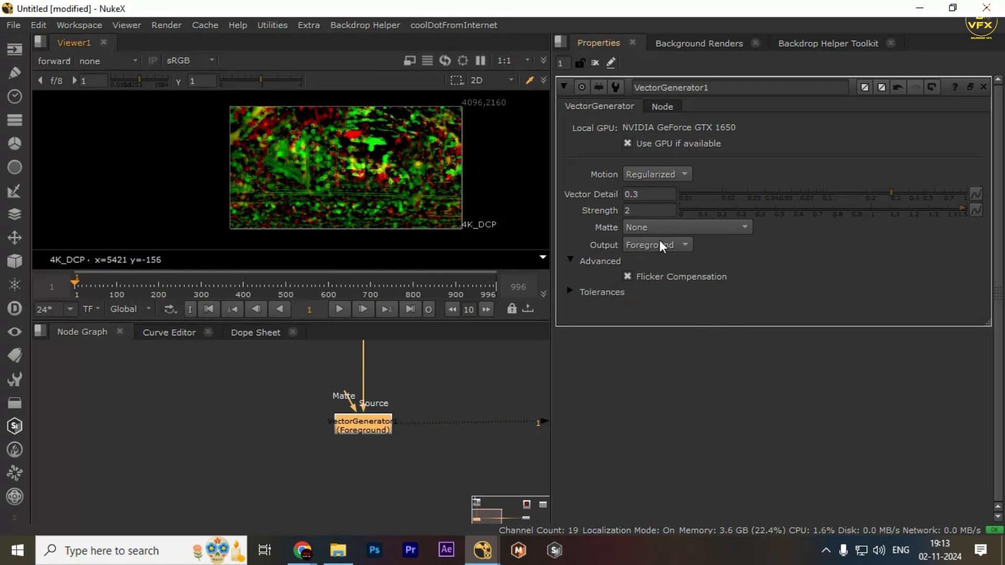
Switch the viewer to the source clip's rgba layer and examine the ground and the skateboarder.
{"action": "scroll", "coordinate": [397, 372], "scroll_direction": "down", "scroll_amount": 2}
{"action": "scroll", "coordinate": [397, 373], "scroll_direction": "down", "scroll_amount": 1}
{"action": "left_click_drag", "start_coordinate": [399, 373], "coordinate": [381, 396]}
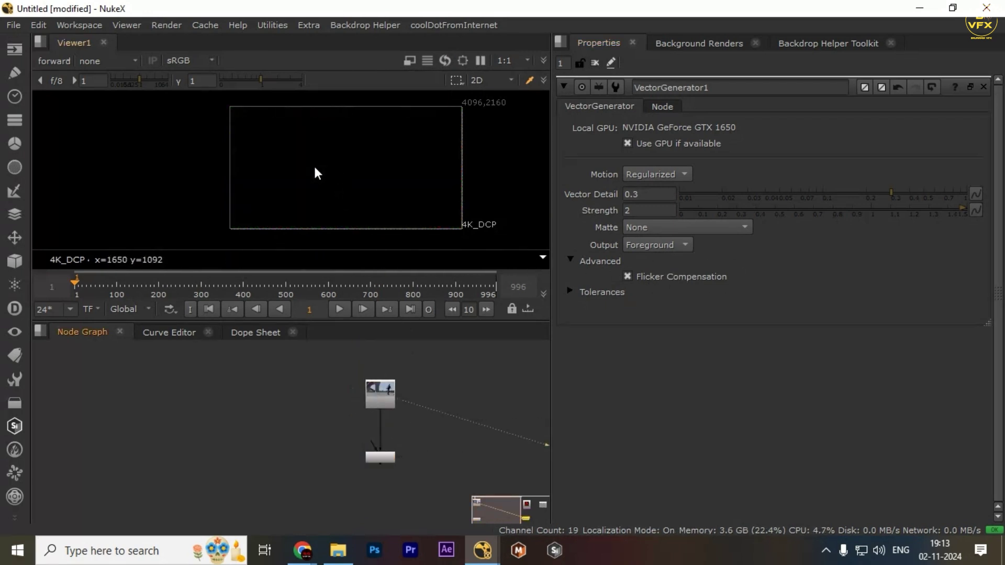
{"action": "scroll", "coordinate": [315, 171], "scroll_direction": "up", "scroll_amount": 3}
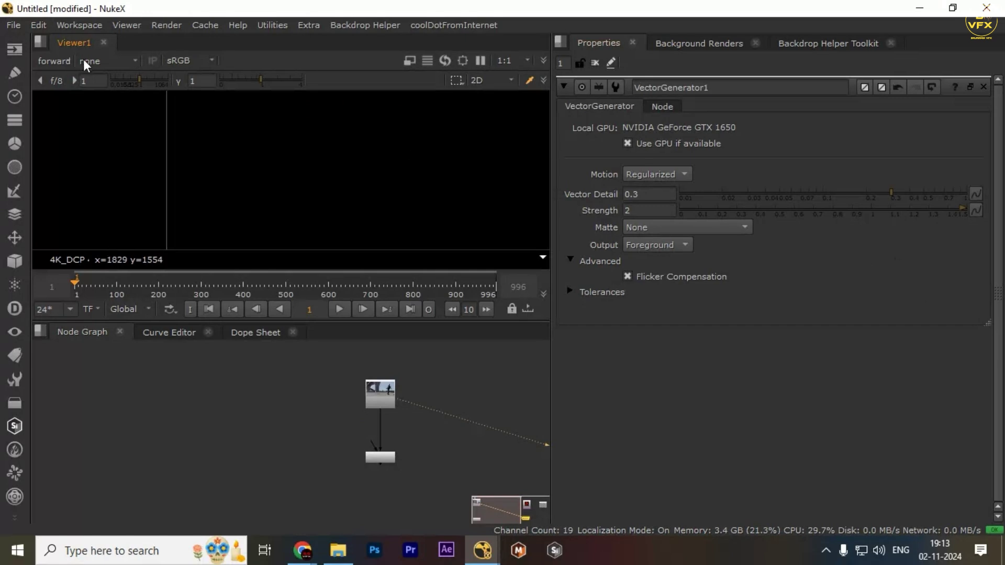
{"action": "left_click", "coordinate": [56, 65]}
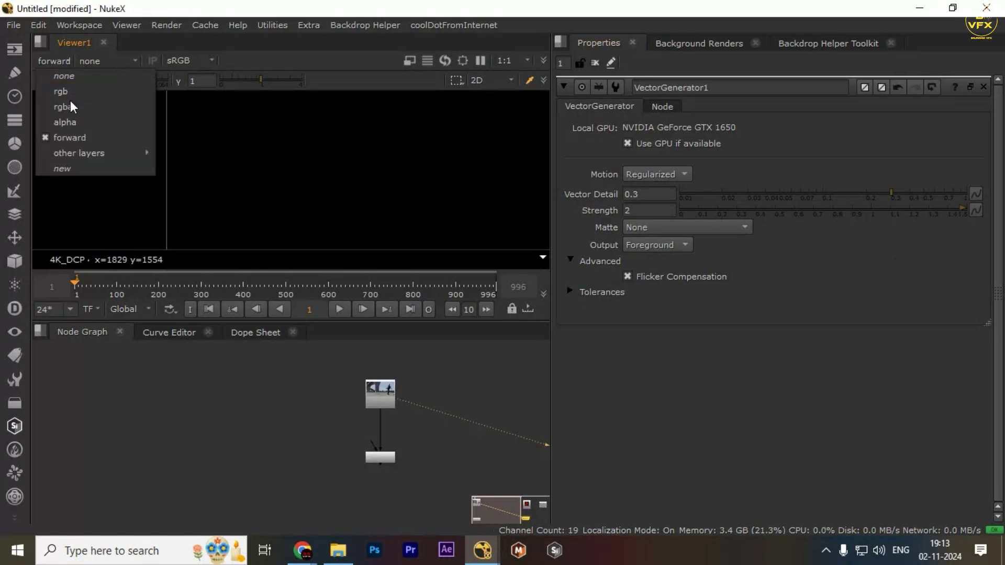
{"action": "left_click", "coordinate": [67, 104]}
{"action": "left_click_drag", "start_coordinate": [212, 135], "coordinate": [165, 127]}
{"action": "left_click_drag", "start_coordinate": [260, 146], "coordinate": [492, 204]}
{"action": "left_click_drag", "start_coordinate": [48, 124], "coordinate": [179, 149]}
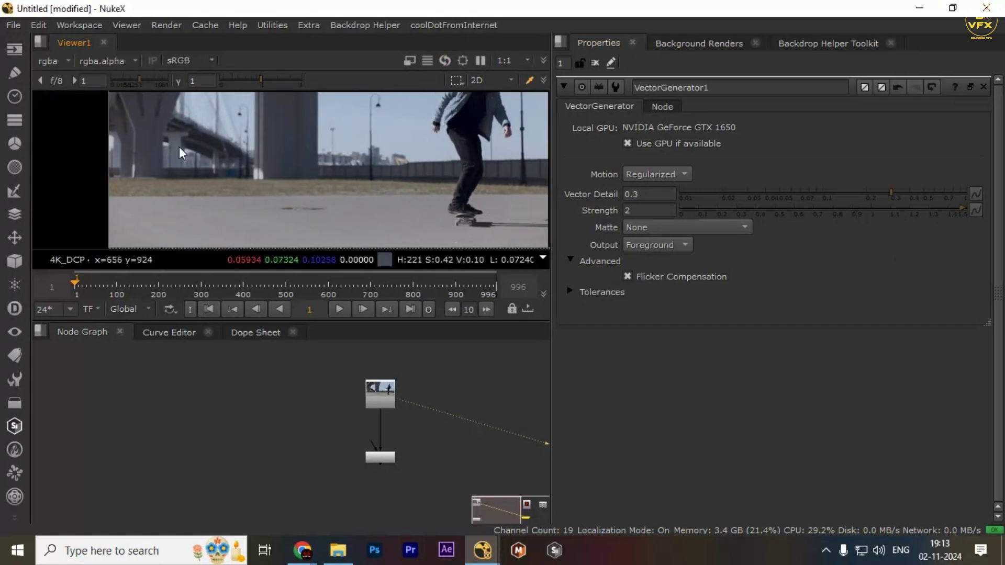
{"action": "left_click_drag", "start_coordinate": [245, 164], "coordinate": [406, 198]}
{"action": "scroll", "coordinate": [409, 203], "scroll_direction": "down", "scroll_amount": 3}
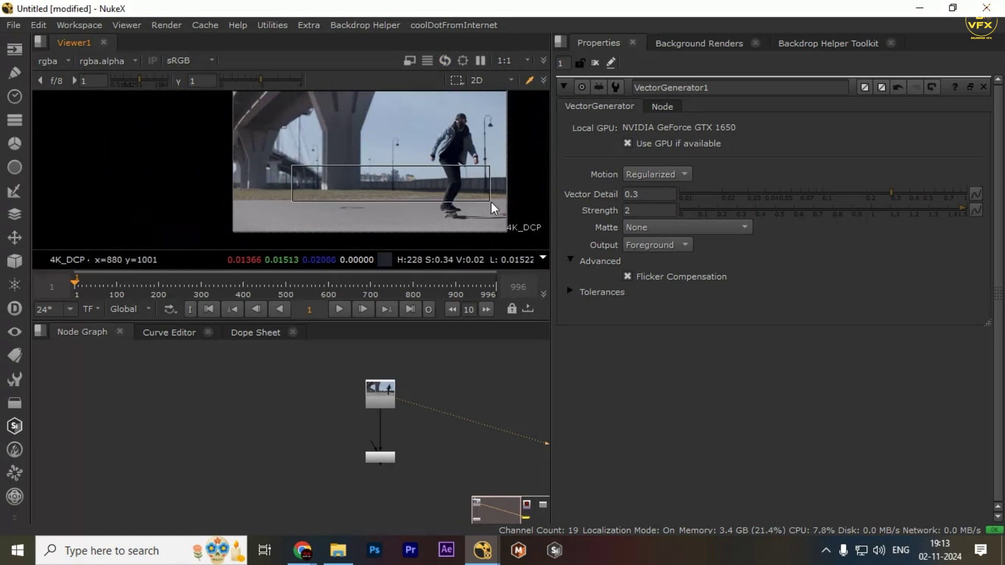
{"action": "left_click_drag", "start_coordinate": [292, 166], "coordinate": [482, 196]}
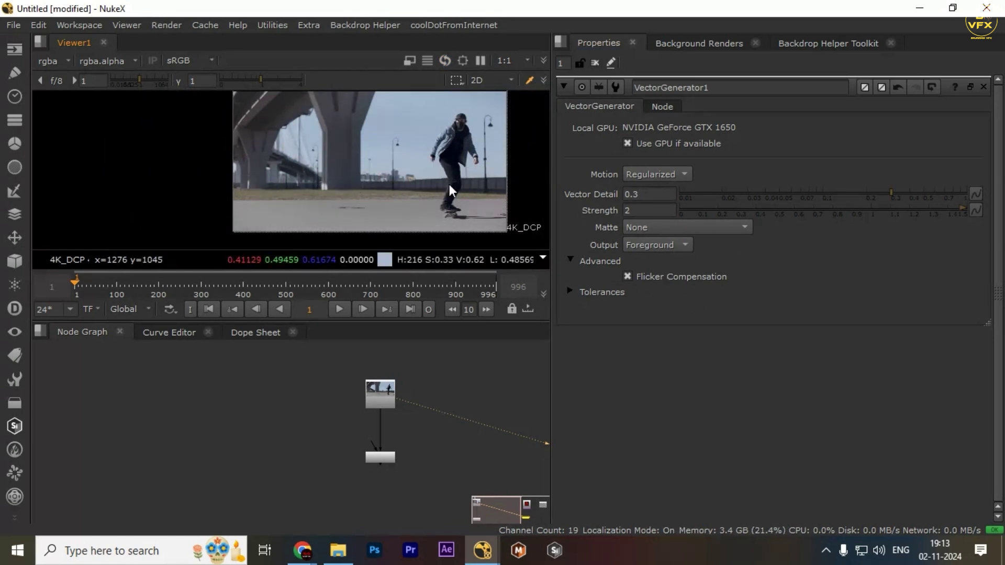
{"action": "left_click_drag", "start_coordinate": [305, 164], "coordinate": [518, 215]}
Review the red, green and blue weights in the VectorGenerator's Tolerances settings.
{"action": "left_click", "coordinate": [576, 293]}
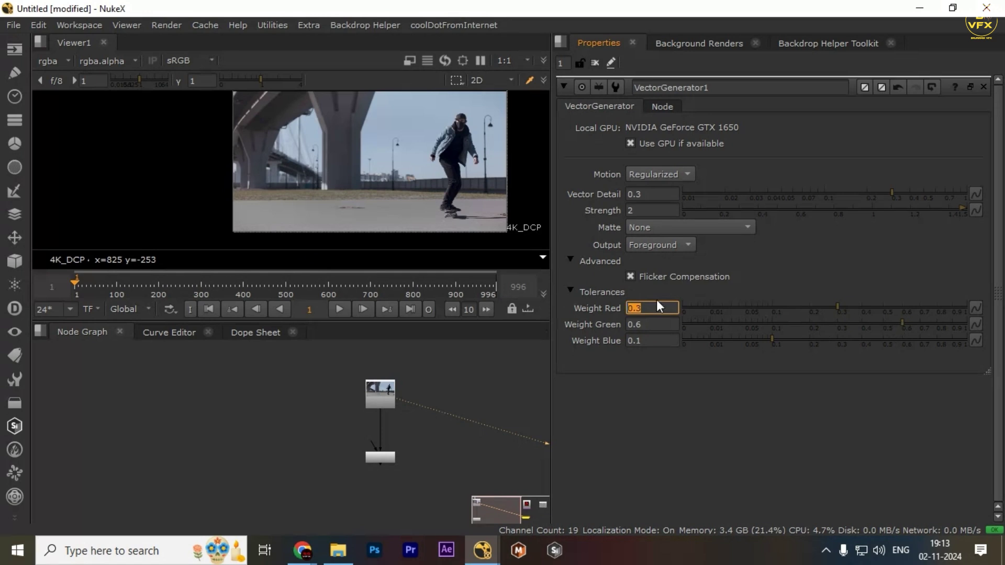
{"action": "left_click", "coordinate": [568, 290]}
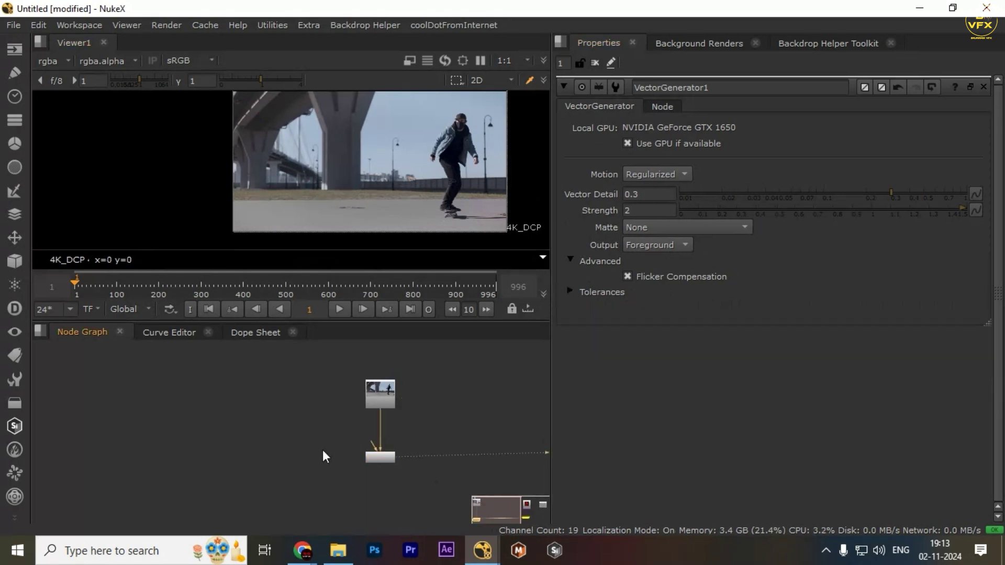
{"action": "scroll", "coordinate": [323, 452], "scroll_direction": "up", "scroll_amount": 3}
{"action": "left_click", "coordinate": [420, 459]}
{"action": "left_click_drag", "start_coordinate": [501, 403], "coordinate": [334, 515]}
{"action": "left_click_drag", "start_coordinate": [419, 463], "coordinate": [420, 448]}
{"action": "left_click_drag", "start_coordinate": [473, 414], "coordinate": [227, 495]}
{"action": "scroll", "coordinate": [228, 492], "scroll_direction": "down", "scroll_amount": 3}
{"action": "left_click_drag", "start_coordinate": [314, 439], "coordinate": [363, 435]}
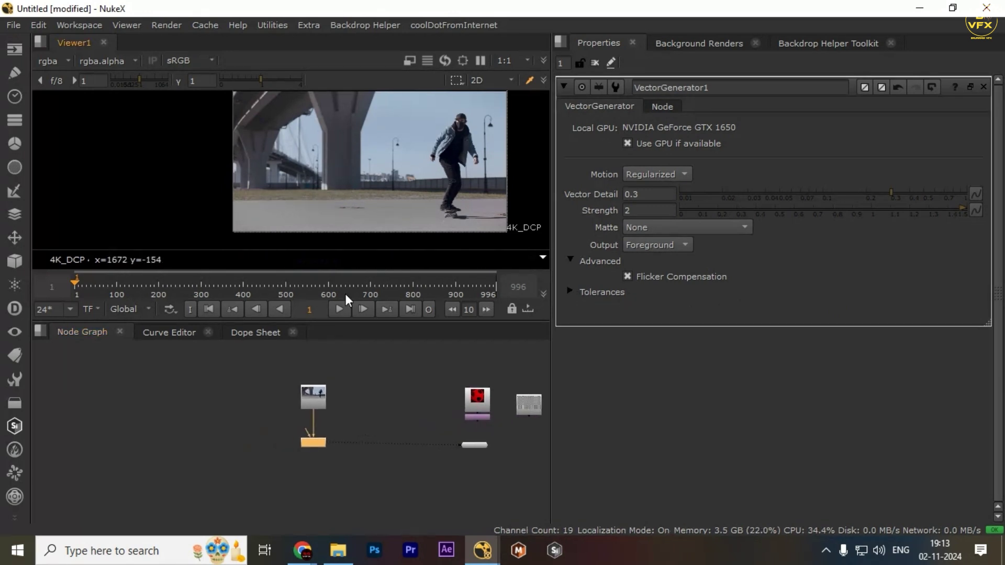
Set the last frame of the project's frame range to 18 and play the clip.
{"action": "left_click", "coordinate": [507, 352]}
{"action": "type", "text": "s18"}
{"action": "key", "text": "Return"}
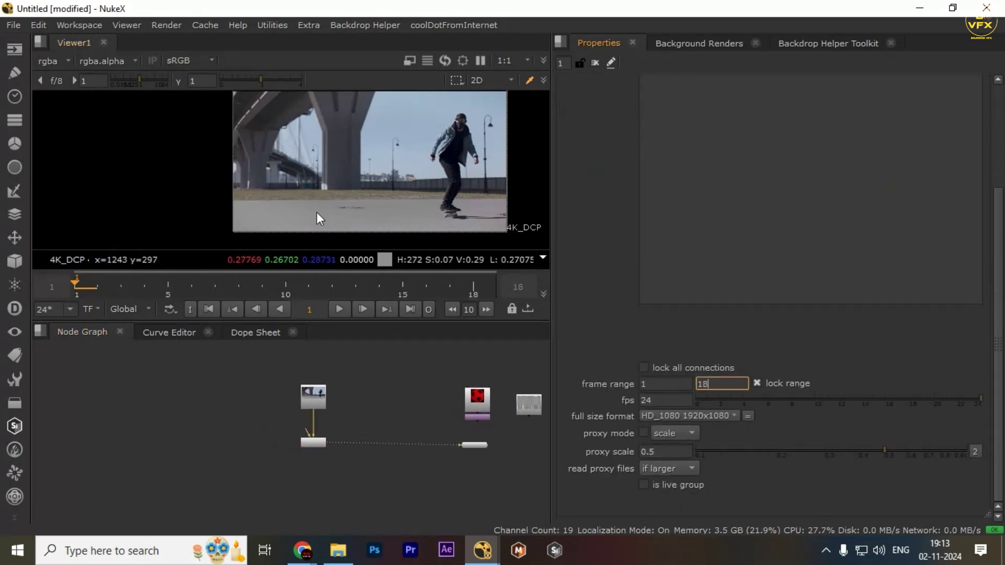
{"action": "key", "text": "space"}
{"action": "key", "text": "l"}
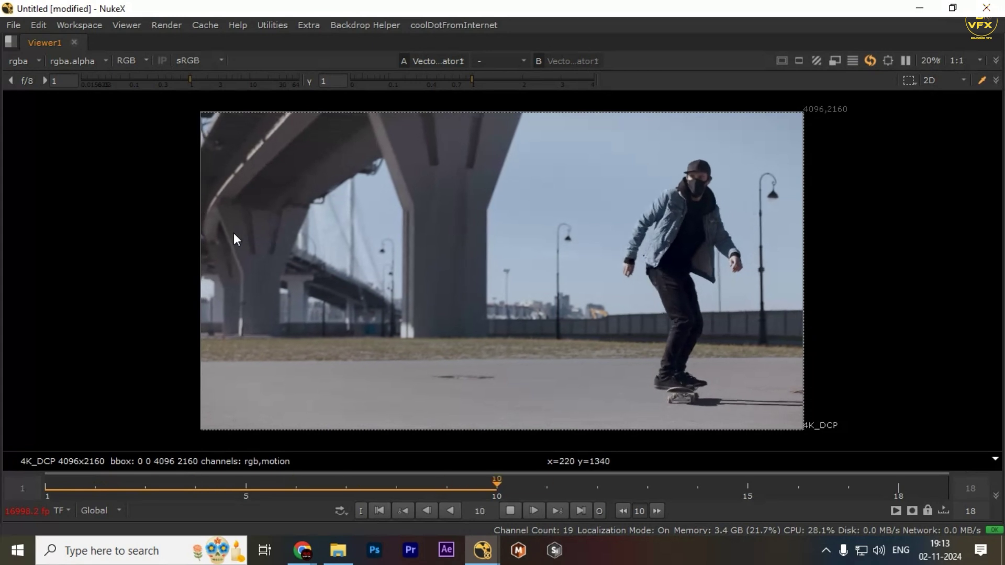
Extend the project's frame range to end at frame 38 and play the clip full screen.
{"action": "key", "text": "space"}
{"action": "type", "text": "38"}
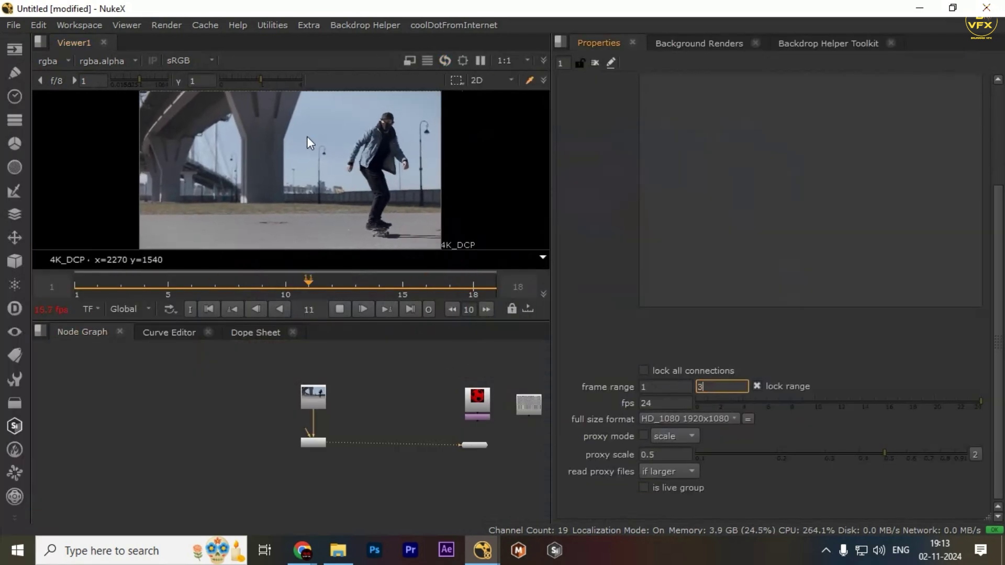
{"action": "key", "text": "Return"}
{"action": "key", "text": "space"}
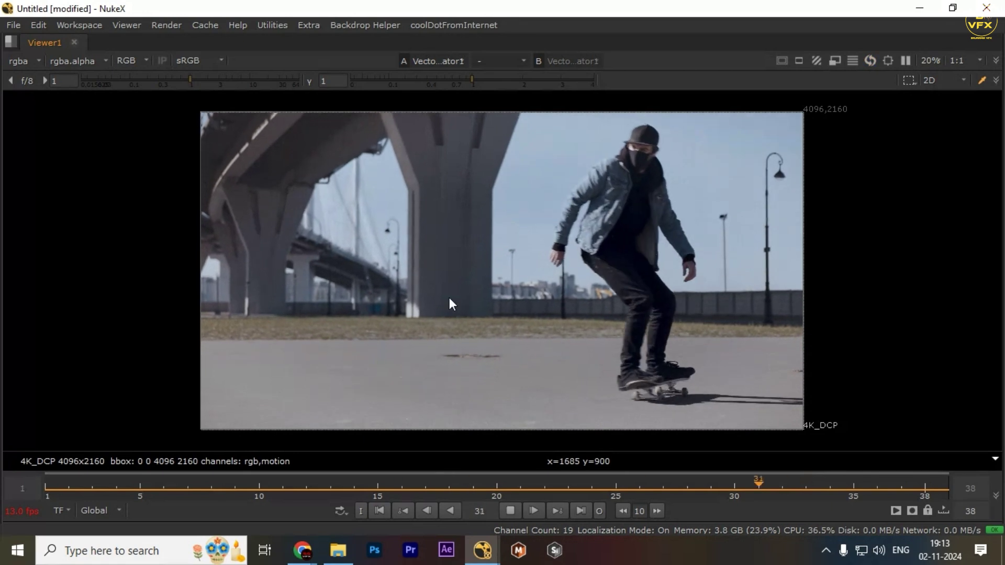
{"action": "key", "text": "space"}
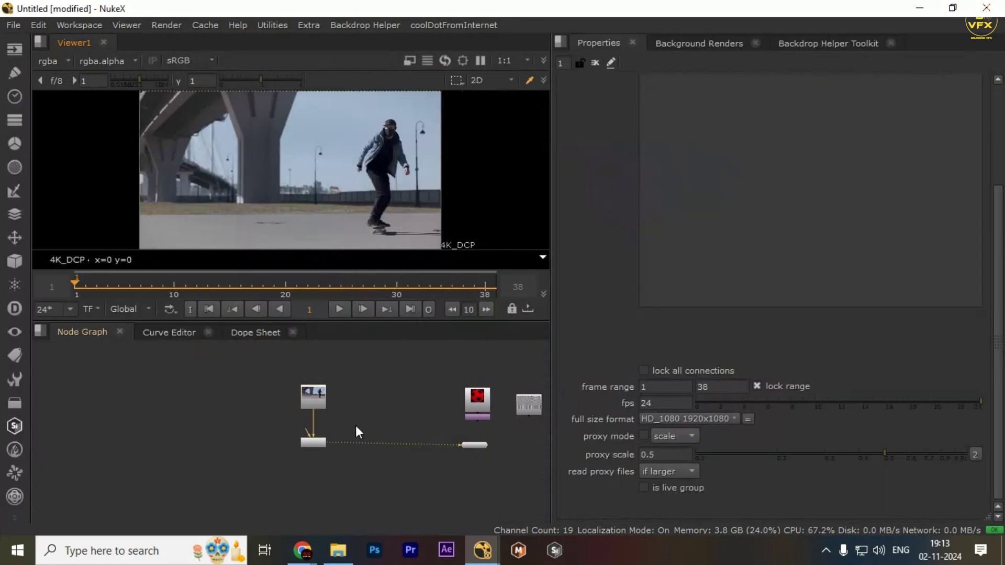
Add an unconnected MotionBlur node below the VectorGenerator.
{"action": "scroll", "coordinate": [351, 441], "scroll_direction": "up", "scroll_amount": 4}
{"action": "key", "text": "Tab"}
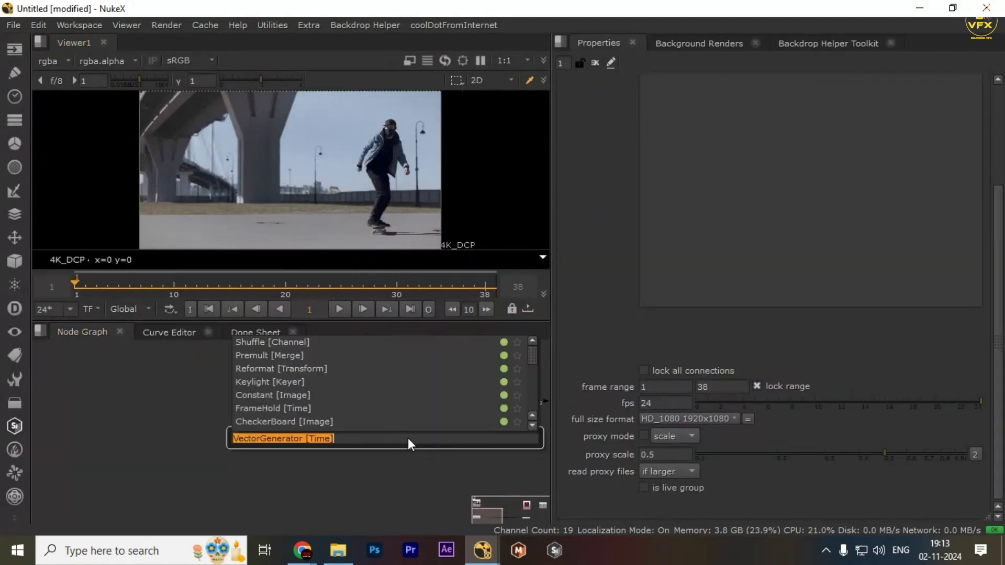
{"action": "type", "text": "motionbl"}
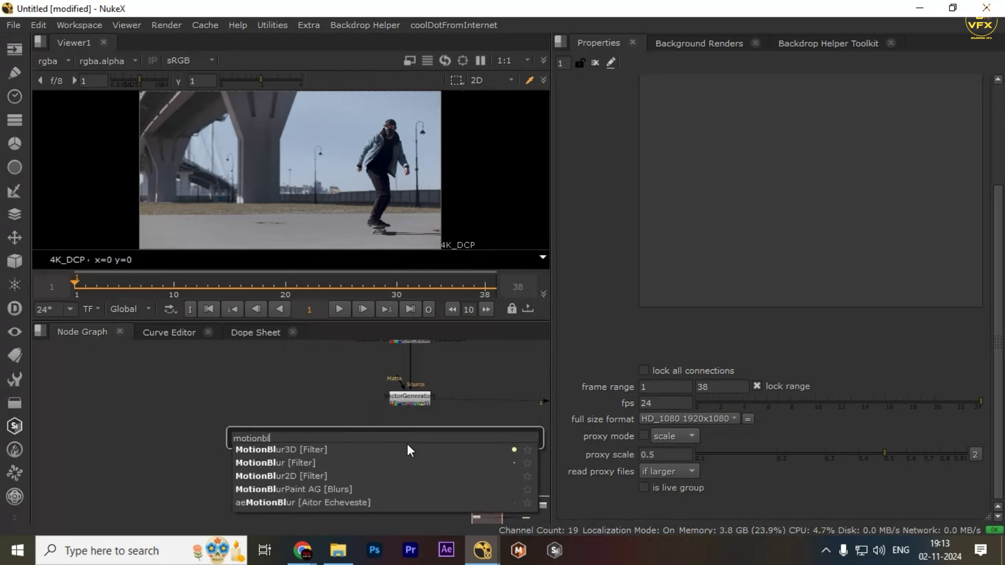
{"action": "type", "text": "ur"}
{"action": "key", "text": "Down"}
{"action": "key", "text": "Return"}
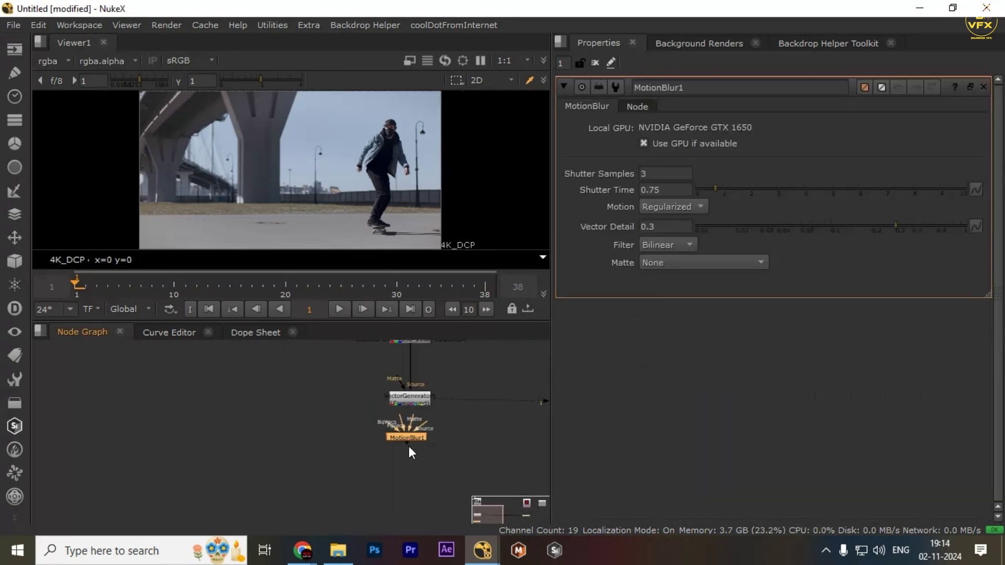
{"action": "left_click_drag", "start_coordinate": [410, 437], "coordinate": [406, 473]}
{"action": "left_click_drag", "start_coordinate": [405, 473], "coordinate": [386, 449]}
{"action": "scroll", "coordinate": [389, 447], "scroll_direction": "up", "scroll_amount": 3}
{"action": "left_click_drag", "start_coordinate": [453, 410], "coordinate": [336, 471]}
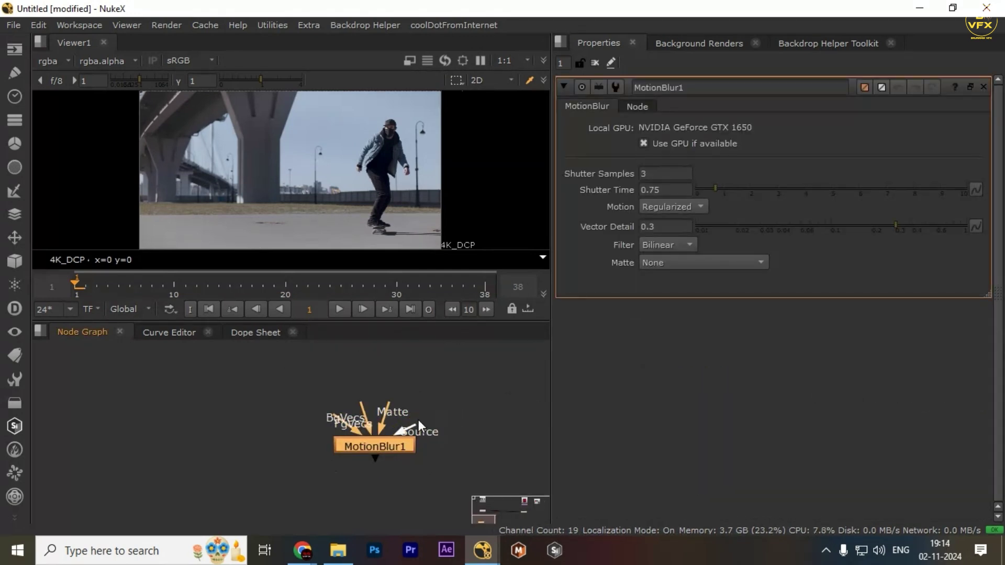
Connect the MotionBlur's Source input to the Read node and its FgVecs input to the VectorGenerator.
{"action": "scroll", "coordinate": [419, 420], "scroll_direction": "down", "scroll_amount": 3}
{"action": "mouse_move", "coordinate": [419, 420]}
{"action": "left_mouse_down"}
{"action": "mouse_move", "coordinate": [408, 459]}
{"action": "mouse_move", "coordinate": [215, 320]}
{"action": "mouse_move", "coordinate": [357, 357]}
{"action": "mouse_move", "coordinate": [394, 374]}
{"action": "mouse_move", "coordinate": [417, 403]}
{"action": "left_mouse_up"}
{"action": "scroll", "coordinate": [392, 392], "scroll_direction": "down", "scroll_amount": 2}
{"action": "left_click_drag", "start_coordinate": [412, 481], "coordinate": [322, 454]}
{"action": "scroll", "coordinate": [368, 448], "scroll_direction": "up", "scroll_amount": 3}
{"action": "left_click", "coordinate": [400, 465]}
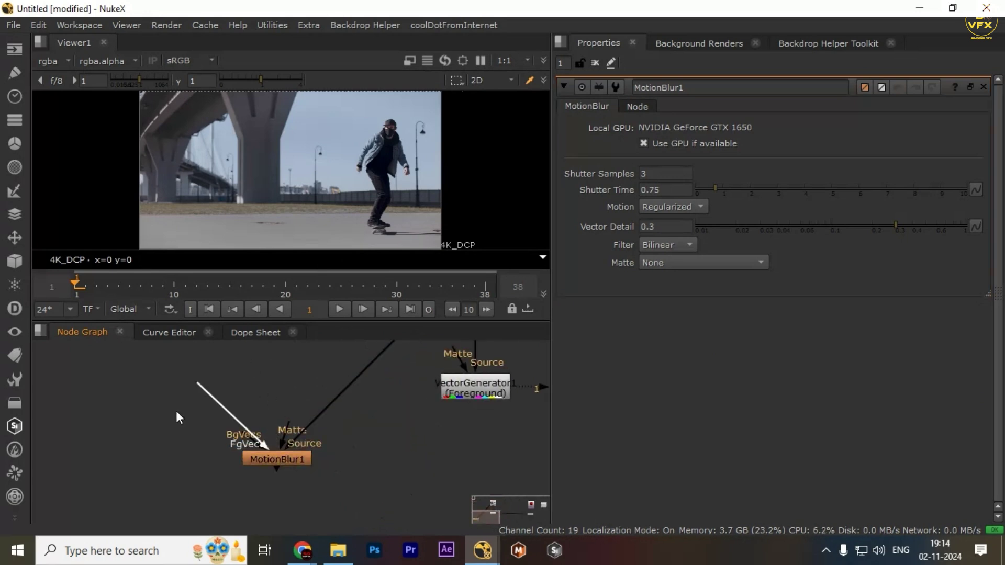
{"action": "left_click_drag", "start_coordinate": [264, 385], "coordinate": [471, 394]}
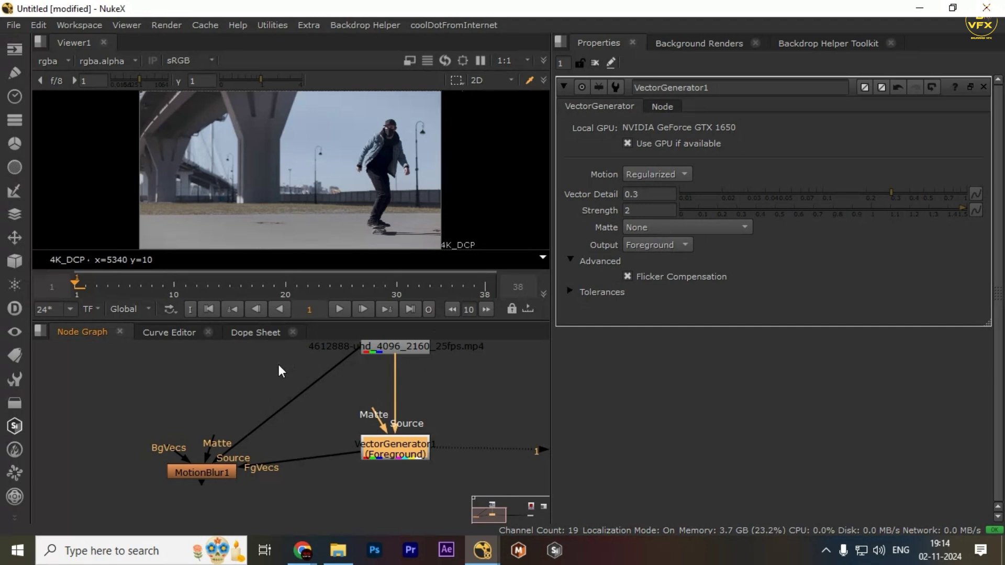
Show the MotionBlur node's output in the viewer and open its settings.
{"action": "scroll", "coordinate": [374, 393], "scroll_direction": "down", "scroll_amount": 3}
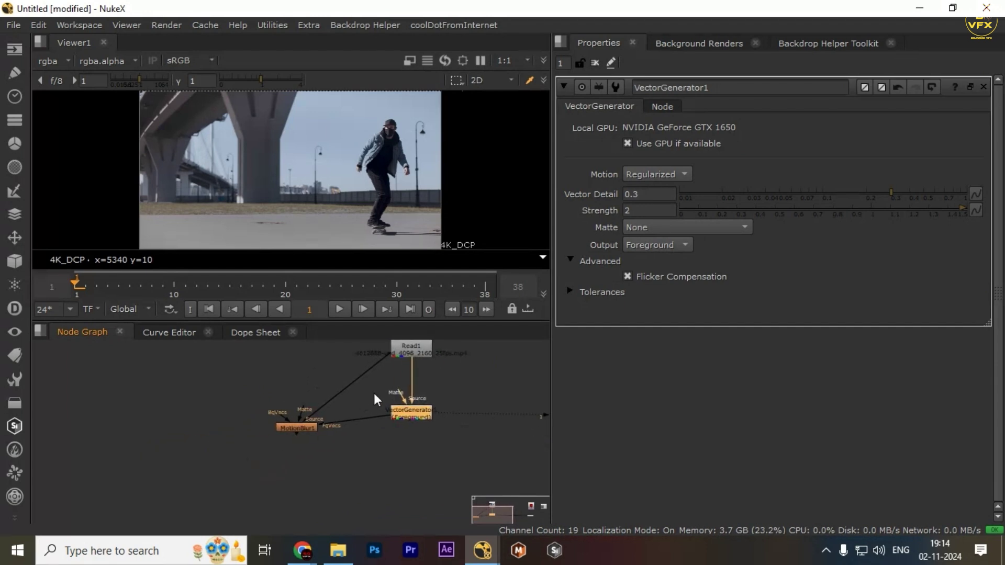
{"action": "scroll", "coordinate": [277, 414], "scroll_direction": "up", "scroll_amount": 3}
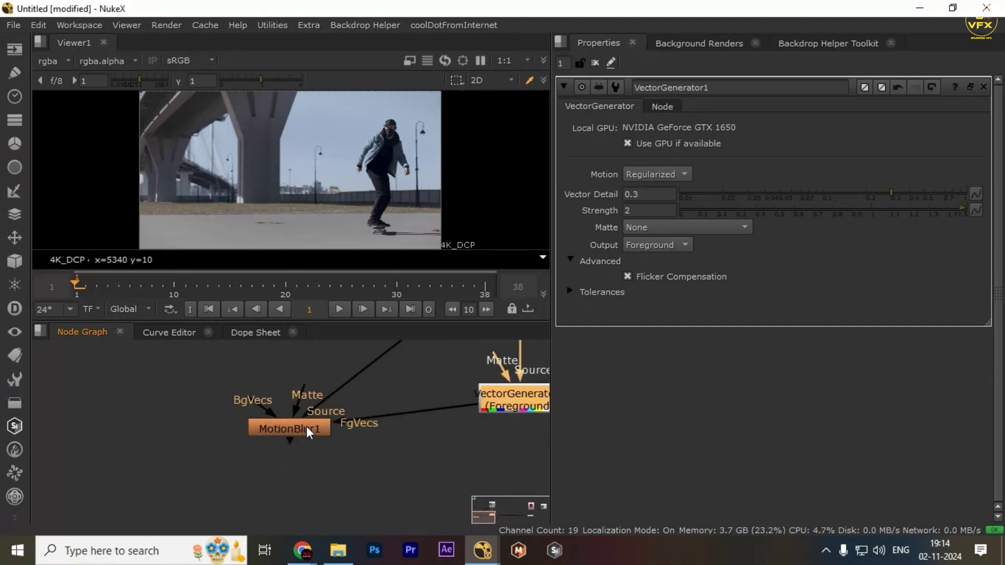
{"action": "left_click", "coordinate": [303, 413]}
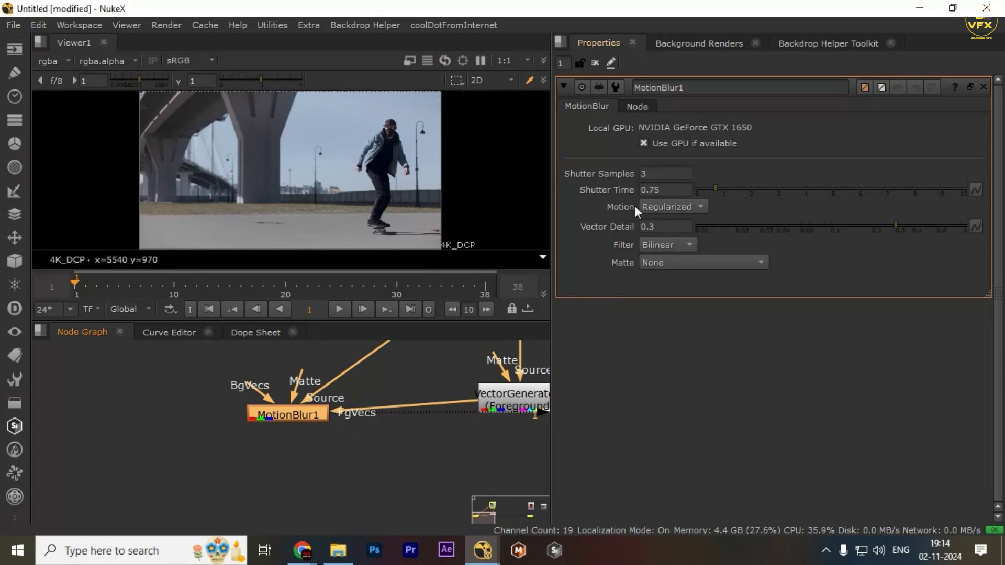
{"action": "left_click_drag", "start_coordinate": [325, 413], "coordinate": [303, 406]}
Inspect the skateboarder's edges up close at frames 1 and 16, comparing the image with the MotionBlur node disabled and enabled.
{"action": "key", "text": "space"}
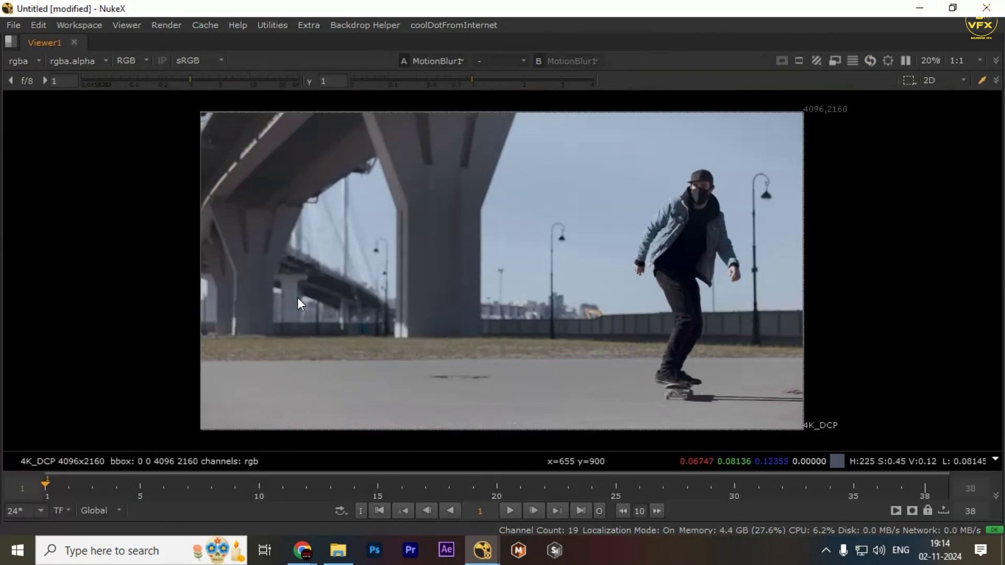
{"action": "scroll", "coordinate": [649, 275], "scroll_direction": "up", "scroll_amount": 3}
{"action": "scroll", "coordinate": [680, 335], "scroll_direction": "up", "scroll_amount": 4}
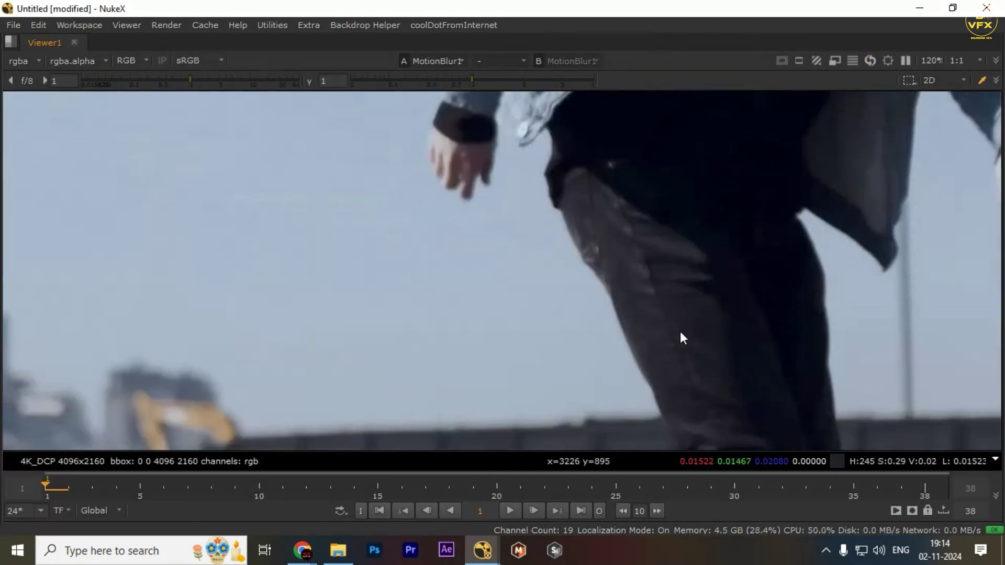
{"action": "key", "text": "space"}
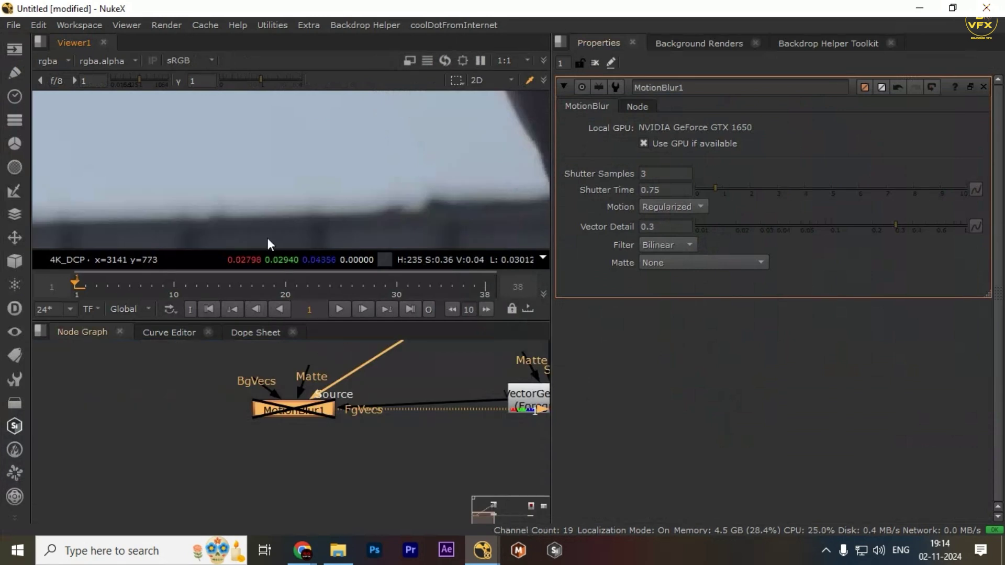
{"action": "key", "text": "space"}
{"action": "left_click", "coordinate": [390, 481]}
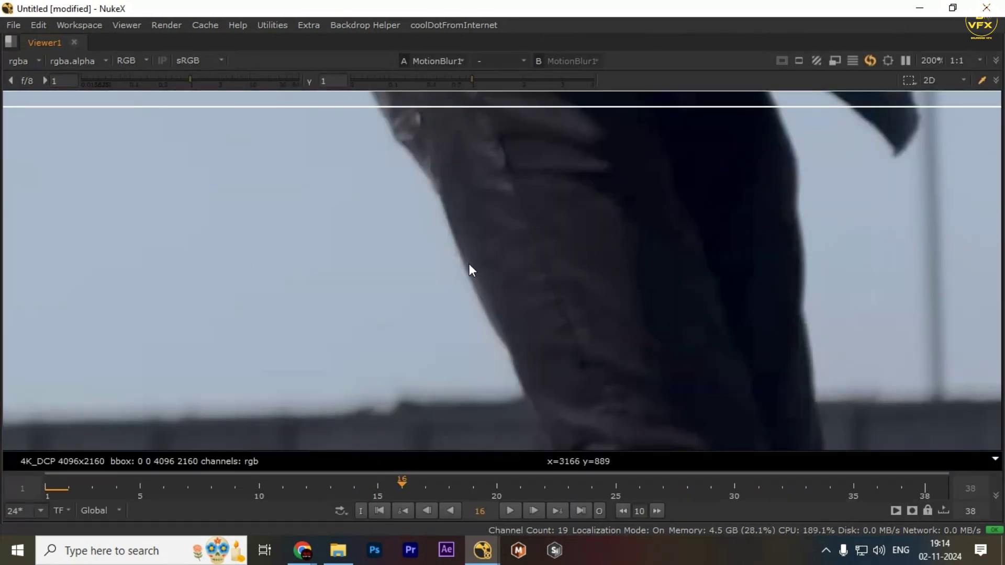
{"action": "key", "text": "f"}
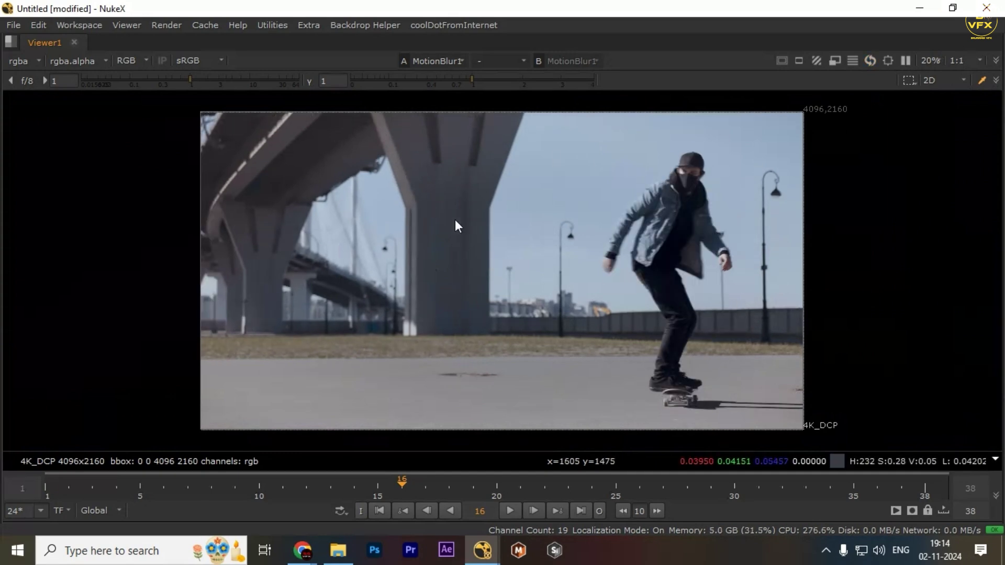
{"action": "scroll", "coordinate": [733, 272], "scroll_direction": "up", "scroll_amount": 10}
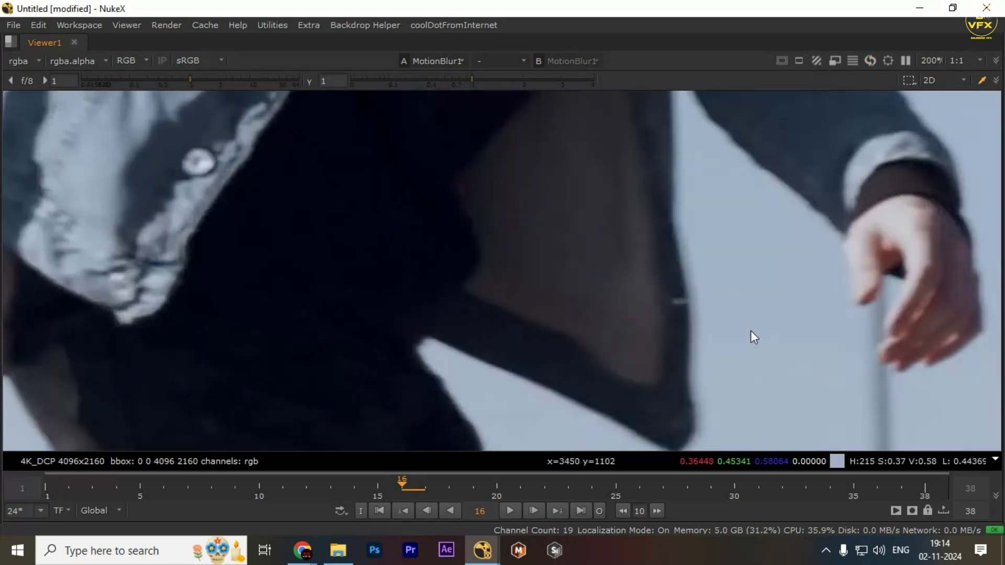
{"action": "scroll", "coordinate": [751, 331], "scroll_direction": "down", "scroll_amount": 6}
{"action": "key", "text": "f"}
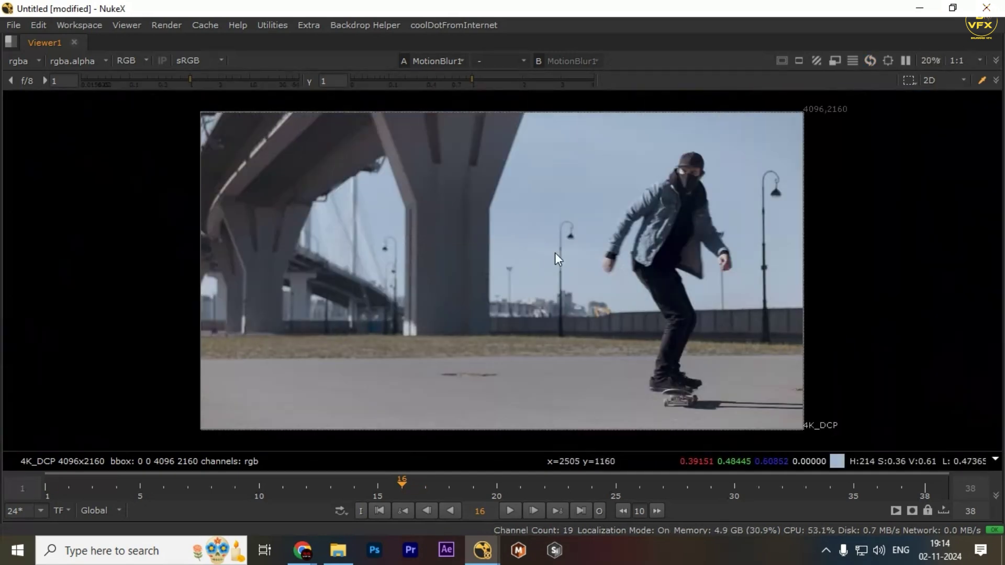
{"action": "key", "text": "space"}
{"action": "scroll", "coordinate": [450, 442], "scroll_direction": "down", "scroll_amount": 2}
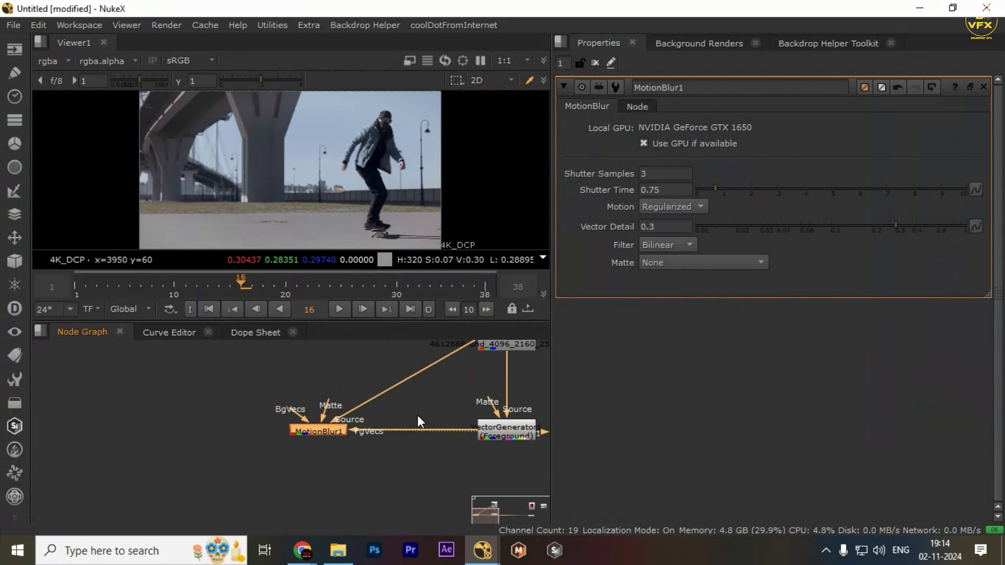
{"action": "left_click_drag", "start_coordinate": [424, 403], "coordinate": [501, 466]}
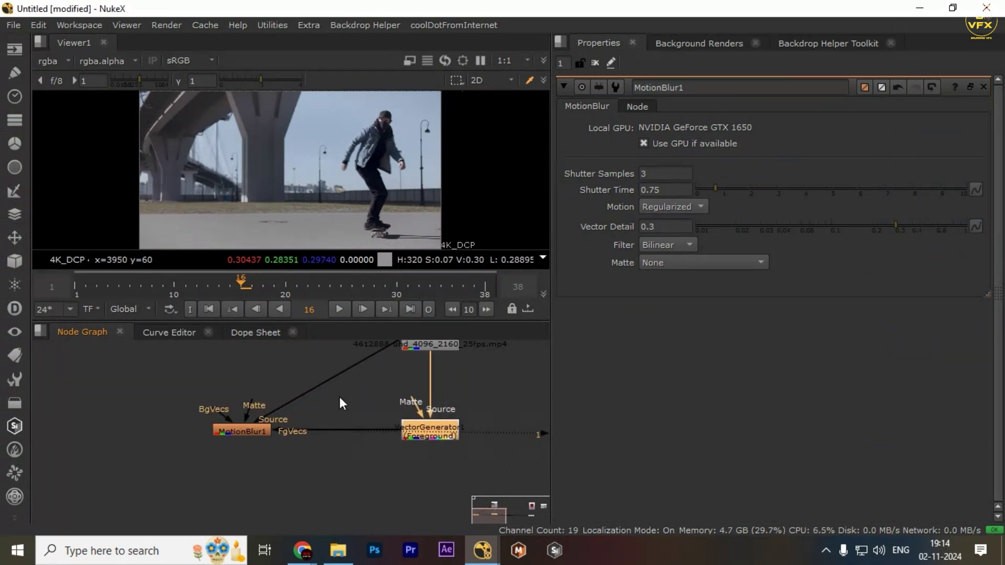
{"action": "left_click_drag", "start_coordinate": [329, 397], "coordinate": [549, 486]}
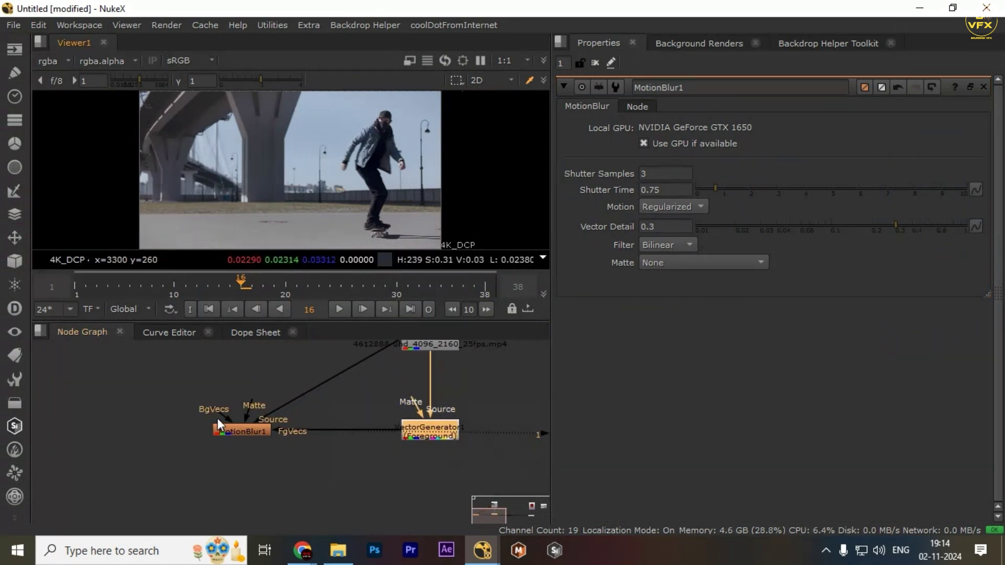
{"action": "left_click_drag", "start_coordinate": [129, 390], "coordinate": [360, 479]}
{"action": "mouse_move", "coordinate": [105, 367]}
{"action": "left_mouse_down"}
{"action": "mouse_move", "coordinate": [331, 428]}
{"action": "mouse_move", "coordinate": [341, 447]}
{"action": "mouse_move", "coordinate": [298, 434]}
{"action": "left_mouse_up"}
{"action": "mouse_move", "coordinate": [134, 386]}
{"action": "left_mouse_down"}
{"action": "mouse_move", "coordinate": [357, 477]}
{"action": "mouse_move", "coordinate": [368, 458]}
{"action": "mouse_move", "coordinate": [419, 492]}
{"action": "left_mouse_up"}
{"action": "left_click_drag", "start_coordinate": [166, 401], "coordinate": [312, 454]}
Add a VectorBlur node and connect its input to the VectorGenerator, placing it directly below.
{"action": "key", "text": "Tab"}
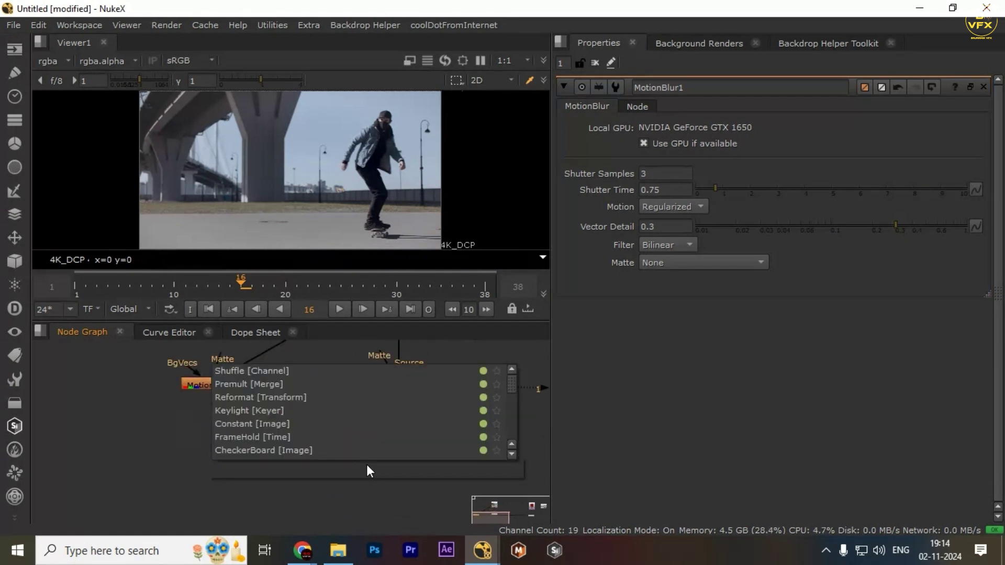
{"action": "type", "text": "vector"}
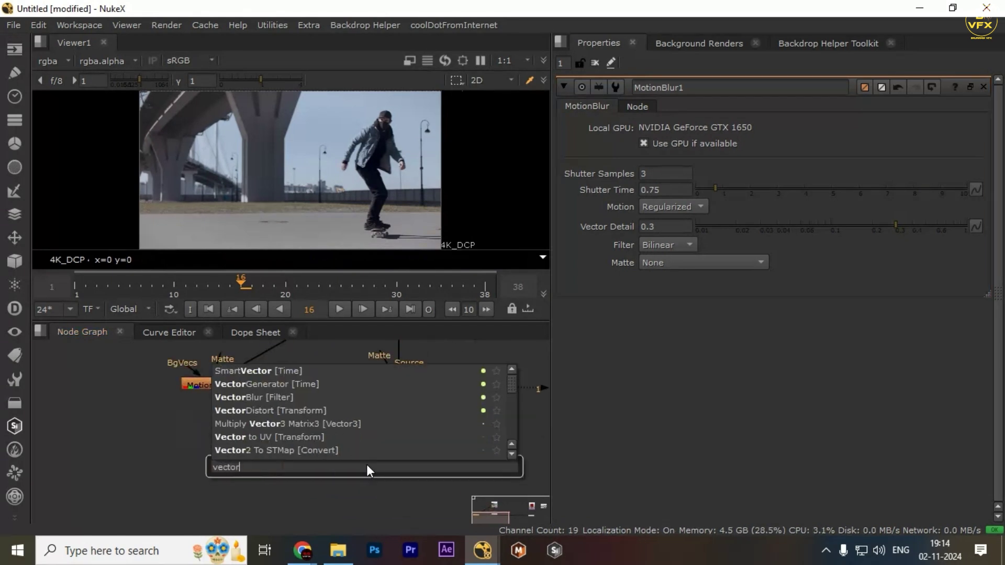
{"action": "key", "text": "Down"}
{"action": "key", "text": "Down"}
{"action": "key", "text": "Down"}
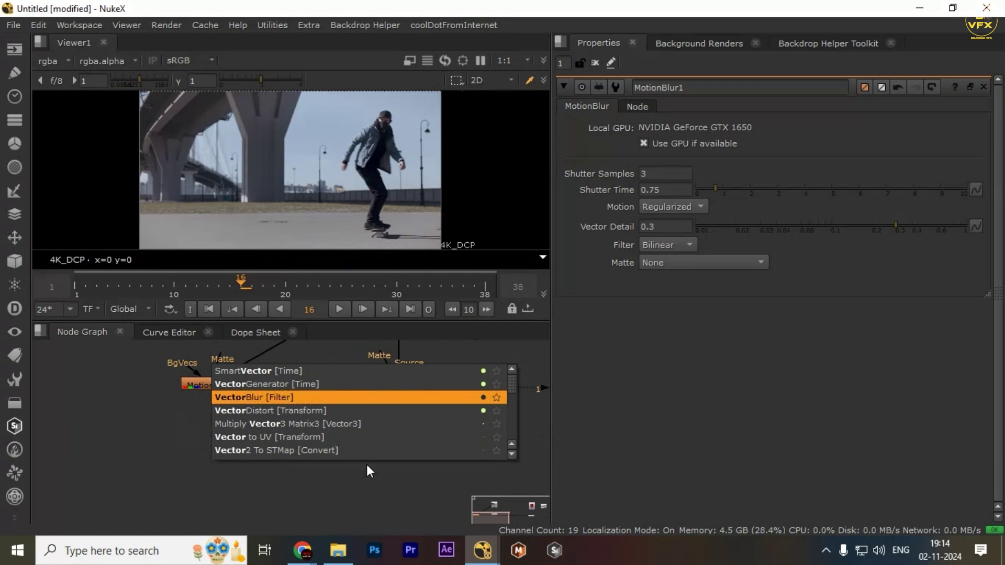
{"action": "key", "text": "Return"}
{"action": "left_click", "coordinate": [293, 466]}
{"action": "left_click_drag", "start_coordinate": [366, 455], "coordinate": [396, 388]}
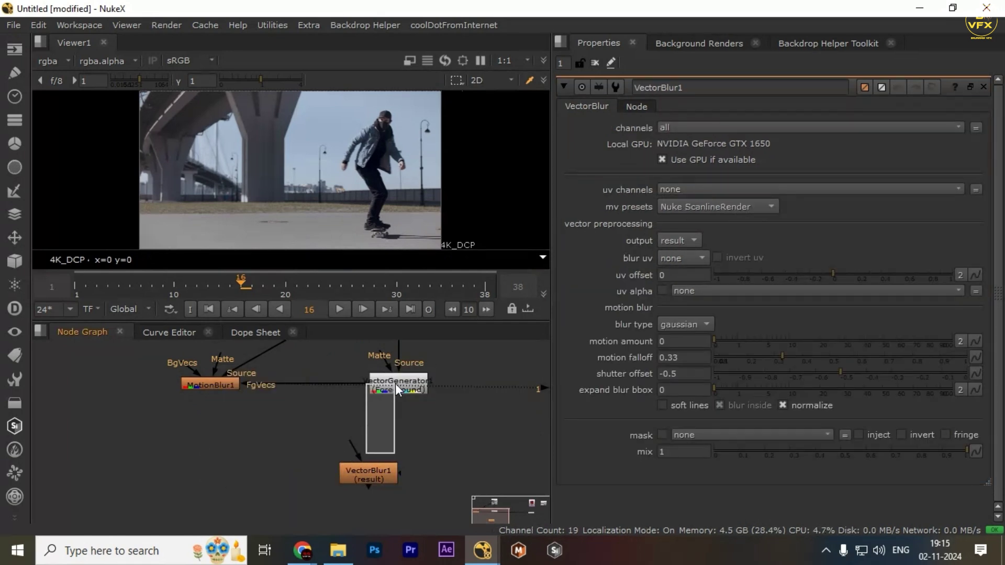
{"action": "scroll", "coordinate": [390, 466], "scroll_direction": "down", "scroll_amount": 2}
{"action": "left_click_drag", "start_coordinate": [388, 470], "coordinate": [402, 467]}
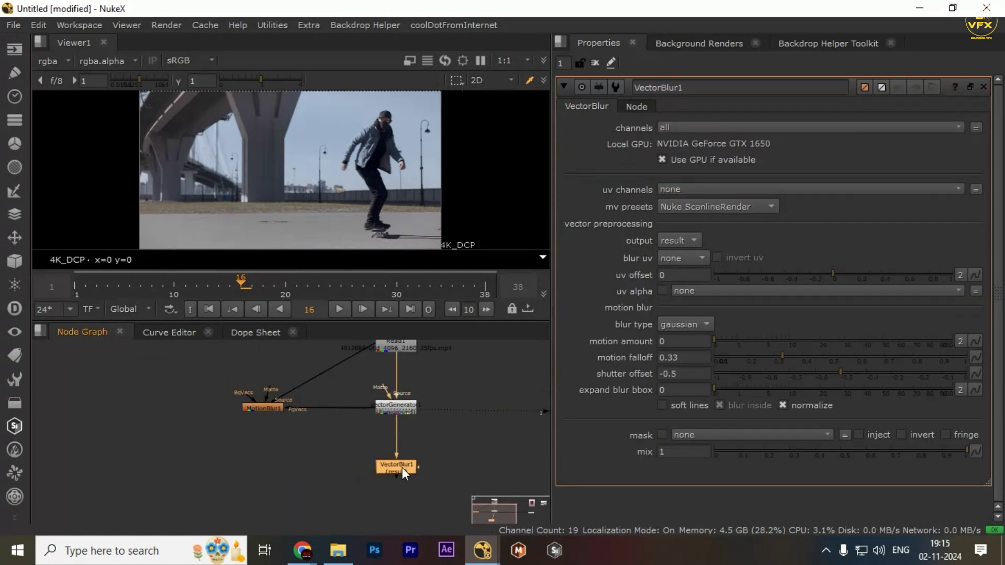
Show the VectorBlur node's output in the viewer and set its uv channels to motion.
{"action": "right_click", "coordinate": [535, 229]}
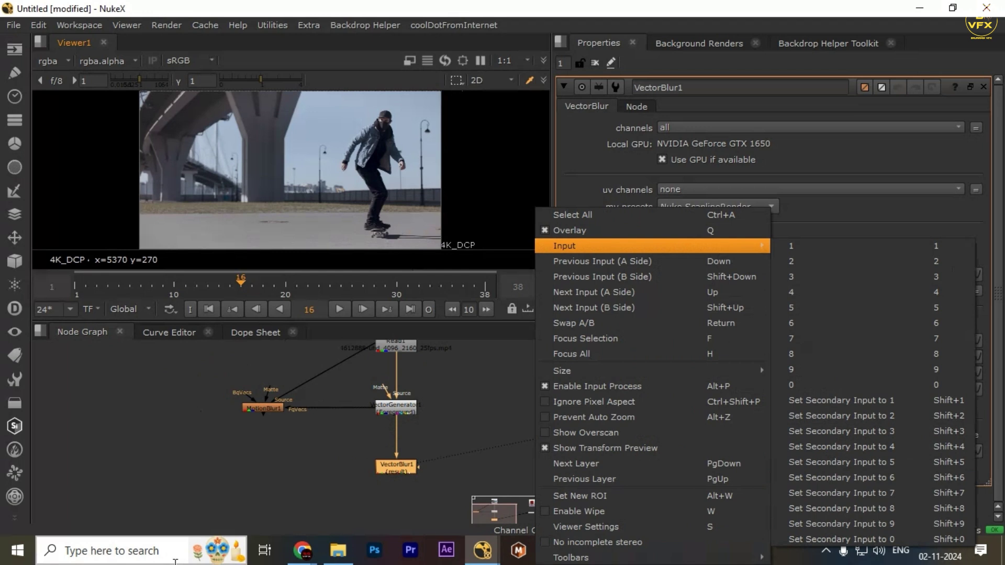
{"action": "left_click", "coordinate": [754, 191]}
{"action": "left_click", "coordinate": [756, 191]}
{"action": "left_click", "coordinate": [698, 266]}
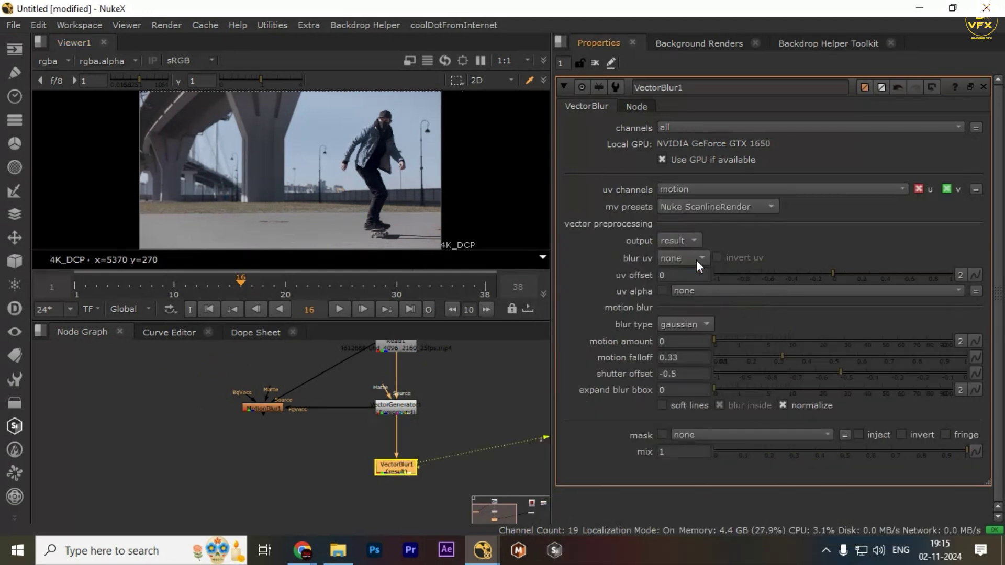
Insert a Shuffle node between the VectorGenerator and the VectorBlur.
{"action": "scroll", "coordinate": [409, 426], "scroll_direction": "up", "scroll_amount": 1}
{"action": "left_click_drag", "start_coordinate": [400, 410], "coordinate": [400, 449]}
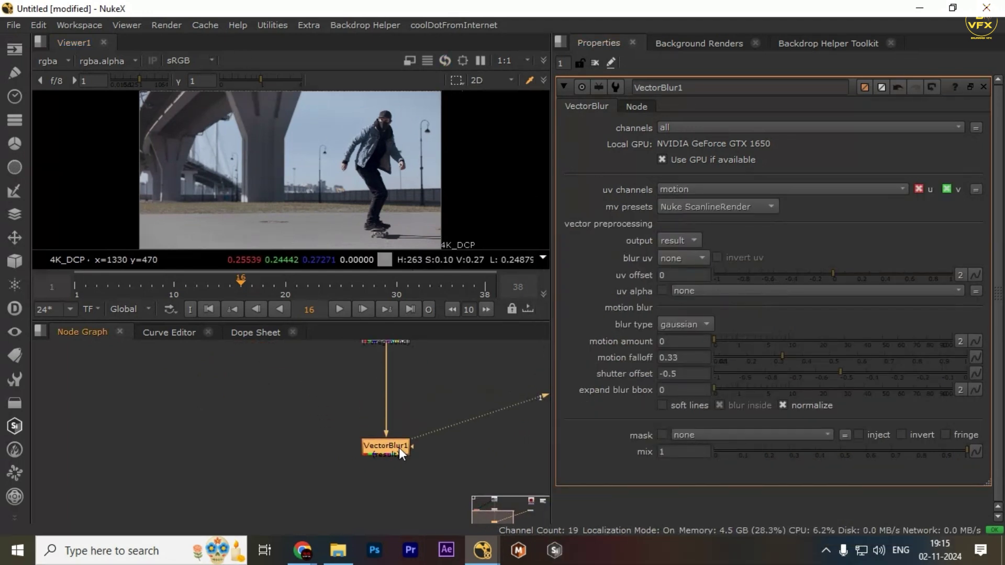
{"action": "left_click", "coordinate": [357, 380]}
{"action": "key", "text": "Tab"}
{"action": "type", "text": "shu"}
{"action": "key", "text": "Return"}
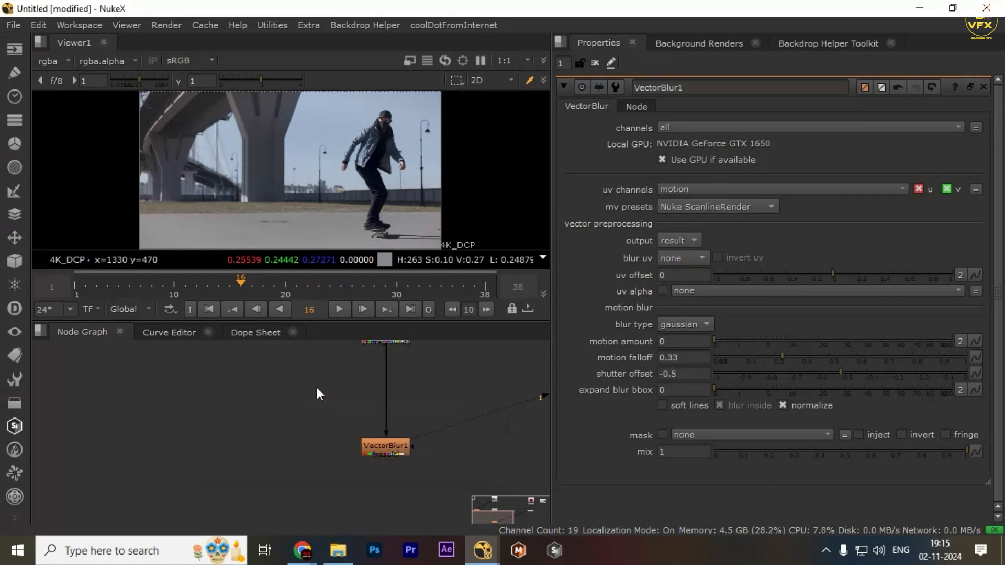
{"action": "left_click_drag", "start_coordinate": [369, 379], "coordinate": [394, 387]}
Set the Shuffle's input layer to motion, route forward.u to red and forward.v to green, and view the output.
{"action": "left_click", "coordinate": [707, 168]}
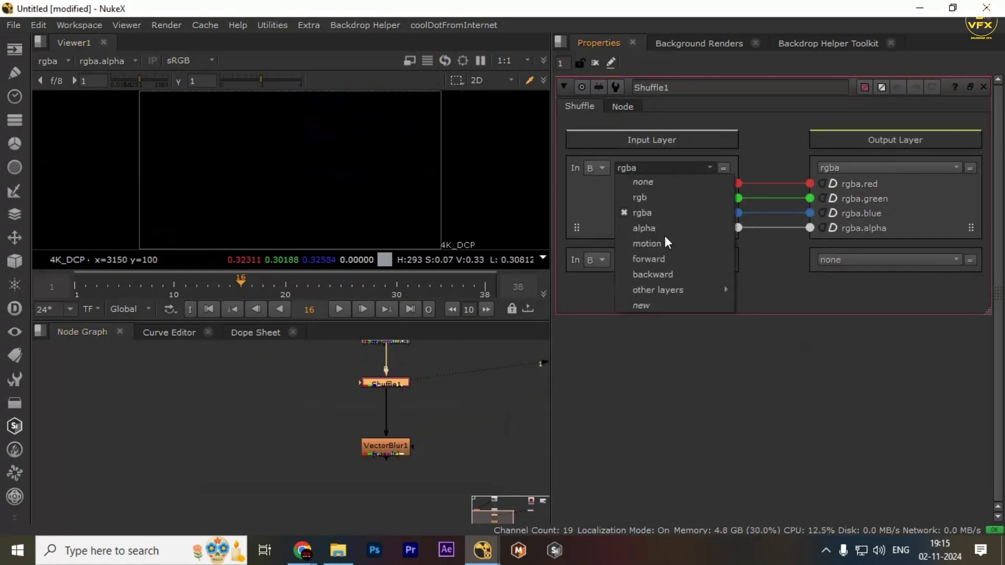
{"action": "left_click", "coordinate": [664, 242]}
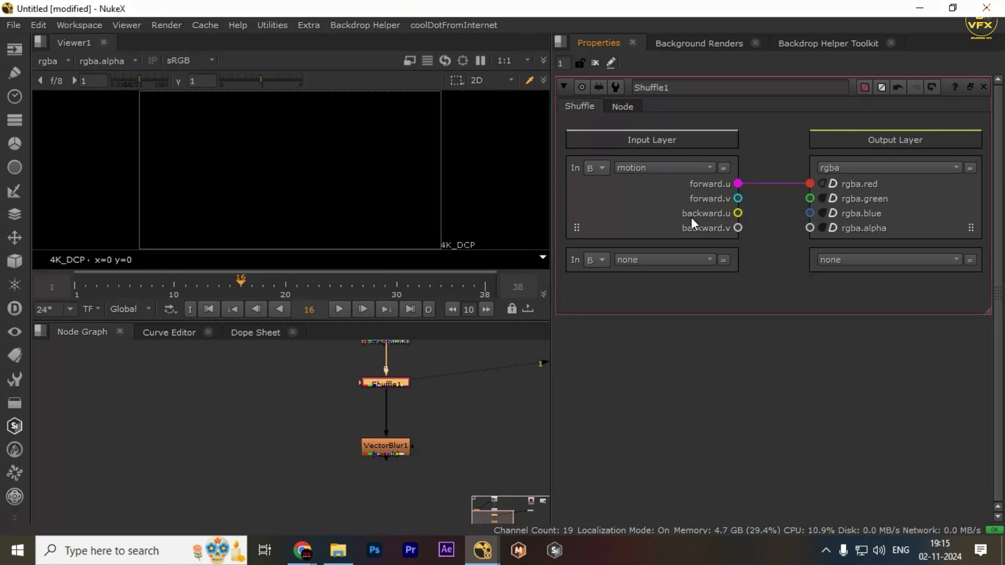
{"action": "left_click_drag", "start_coordinate": [739, 199], "coordinate": [809, 199]}
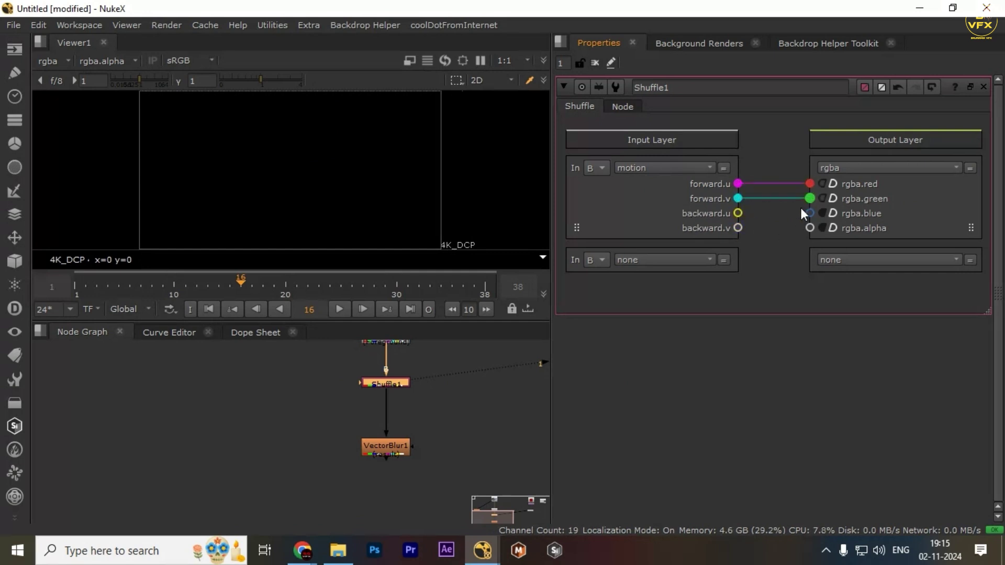
{"action": "left_click", "coordinate": [391, 363]}
{"action": "left_click_drag", "start_coordinate": [260, 161], "coordinate": [450, 203]}
{"action": "left_click_drag", "start_coordinate": [307, 140], "coordinate": [402, 164]}
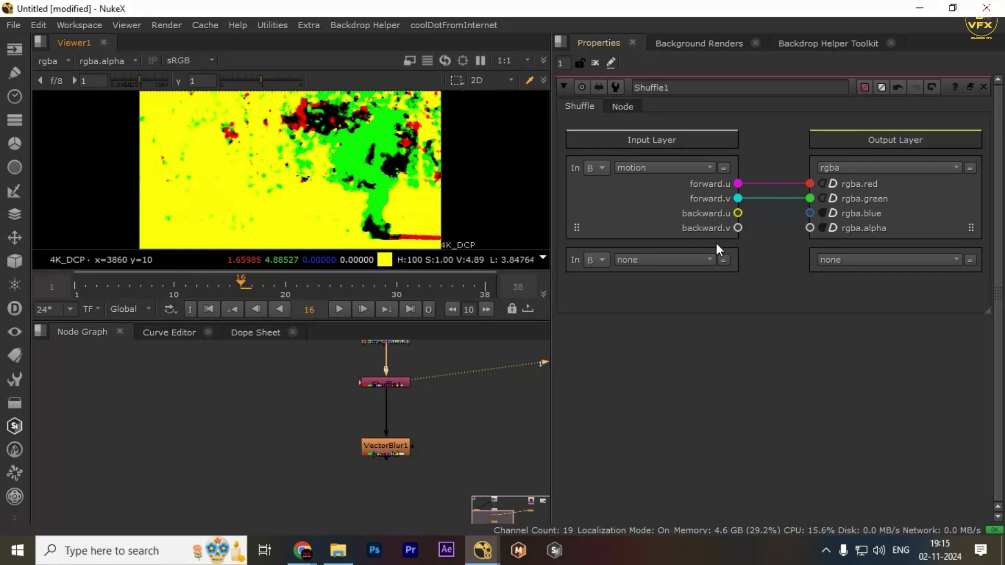
Create a new layer named UV with rgba channels as the Shuffle's output layer.
{"action": "left_click", "coordinate": [387, 382]}
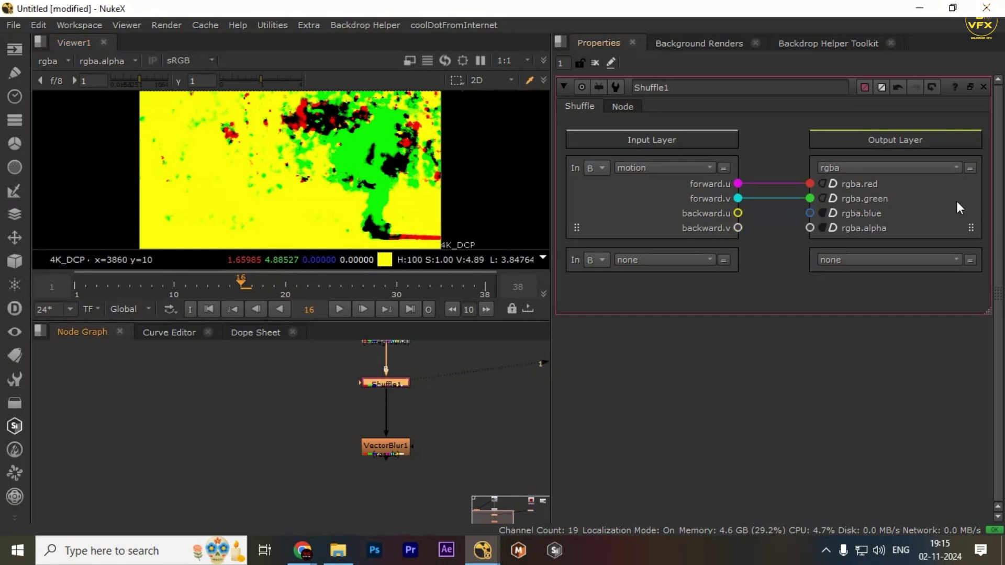
{"action": "left_click", "coordinate": [900, 172]}
{"action": "left_click", "coordinate": [846, 429]}
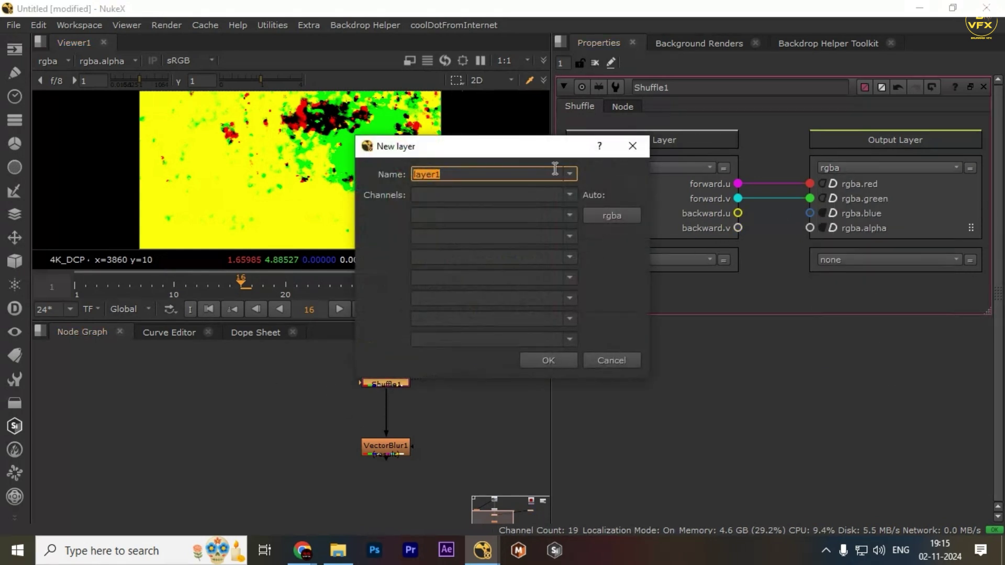
{"action": "type", "text": "UV"}
{"action": "left_click", "coordinate": [604, 215]}
{"action": "left_click", "coordinate": [544, 361]}
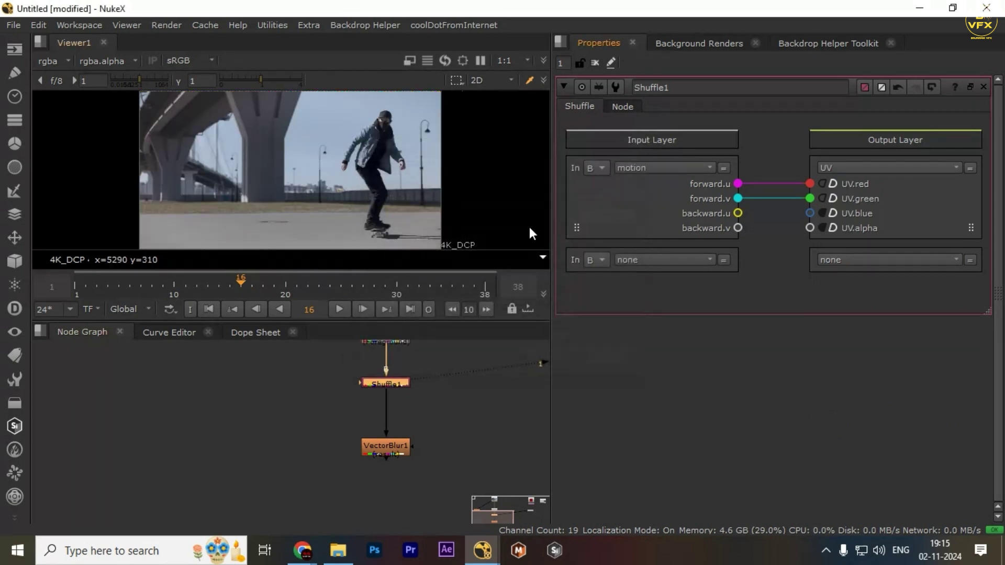
Show the VectorBlur node in the viewer and set its uv channels to UV.
{"action": "left_click", "coordinate": [392, 450]}
{"action": "key", "text": "1"}
{"action": "double_click", "coordinate": [394, 451]}
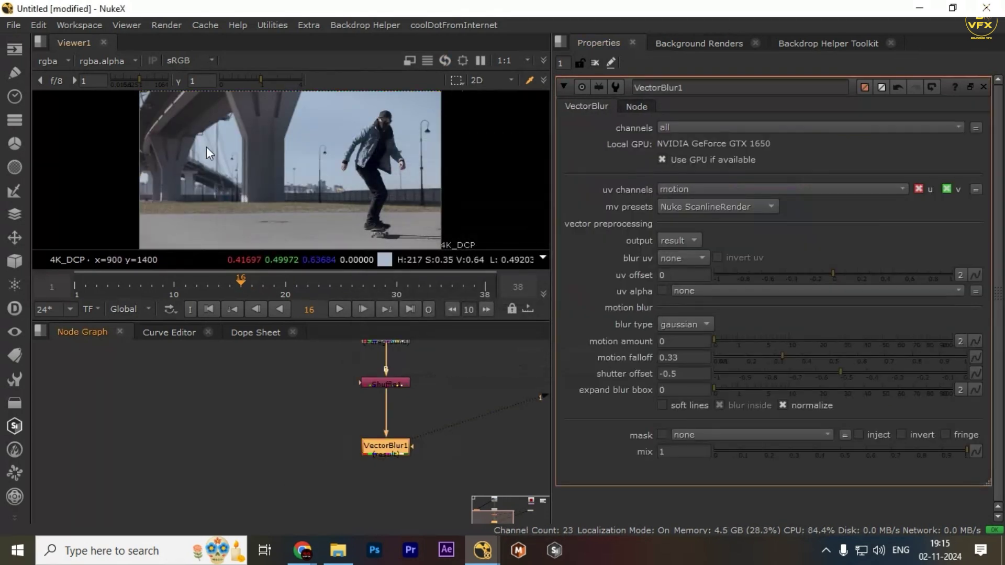
{"action": "left_click", "coordinate": [720, 193]}
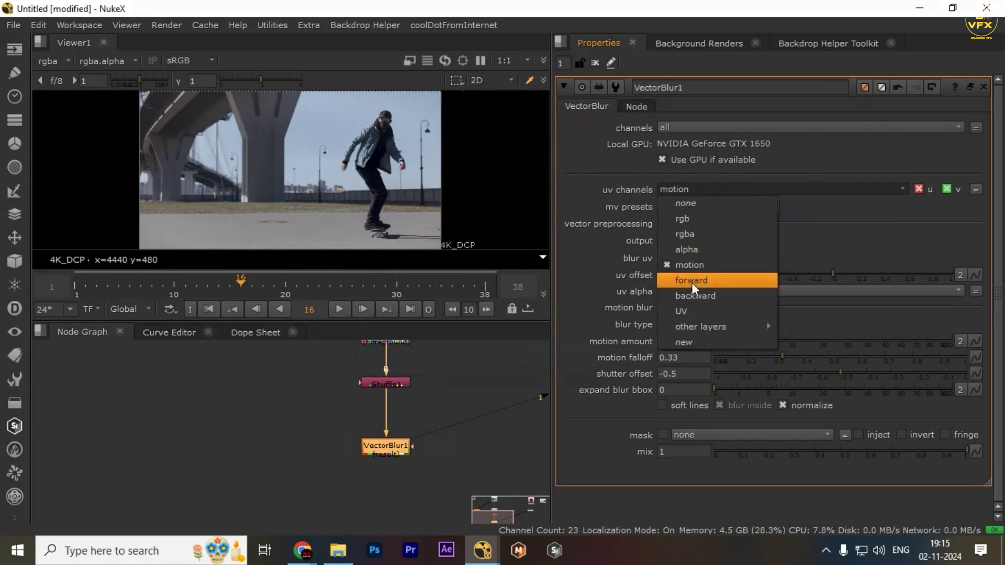
{"action": "left_click", "coordinate": [691, 312]}
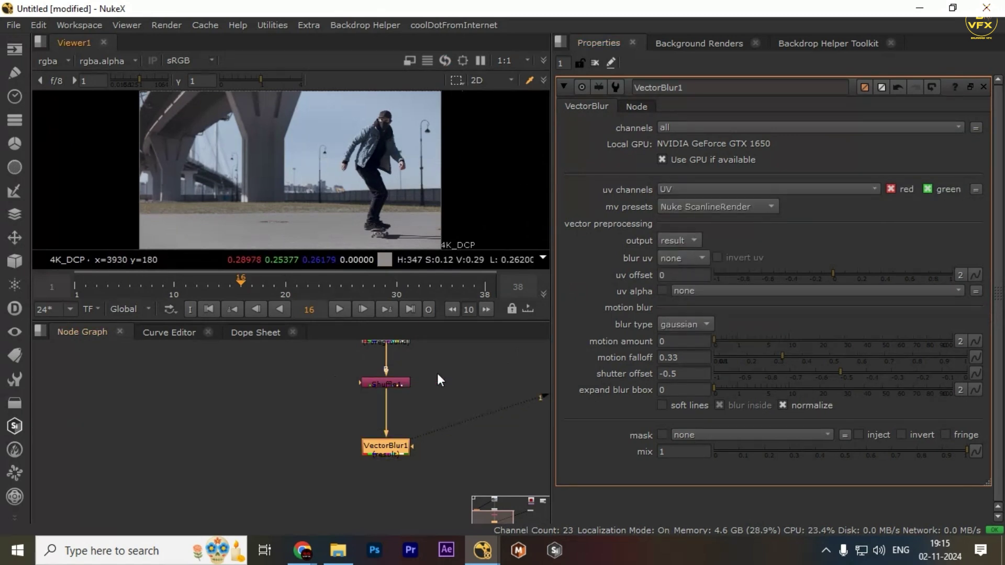
Set the VectorBlur's blur uv to linear and its motion amount to 1.
{"action": "left_click", "coordinate": [683, 256]}
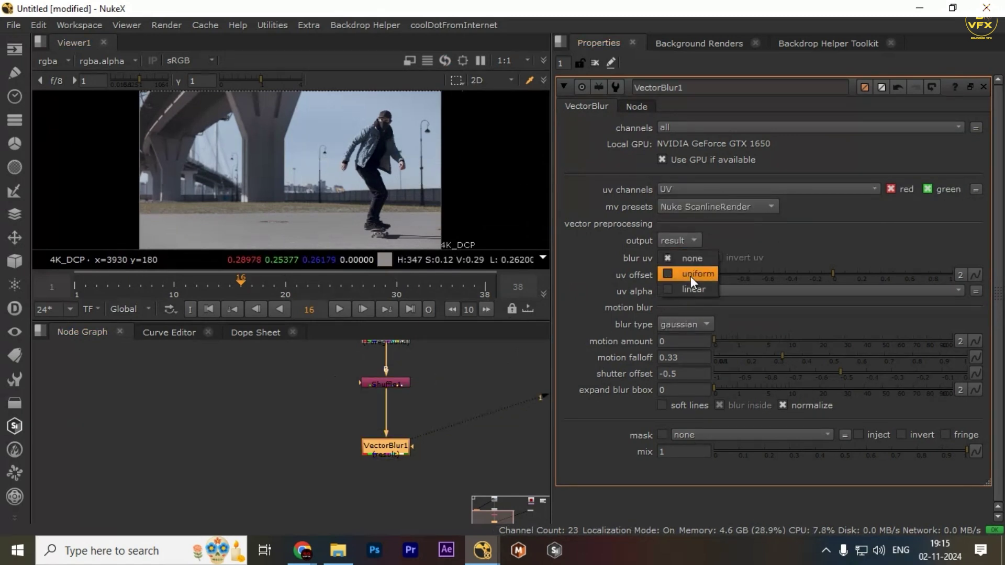
{"action": "left_click", "coordinate": [690, 275]}
{"action": "type", "text": "1"}
{"action": "key", "text": "Return"}
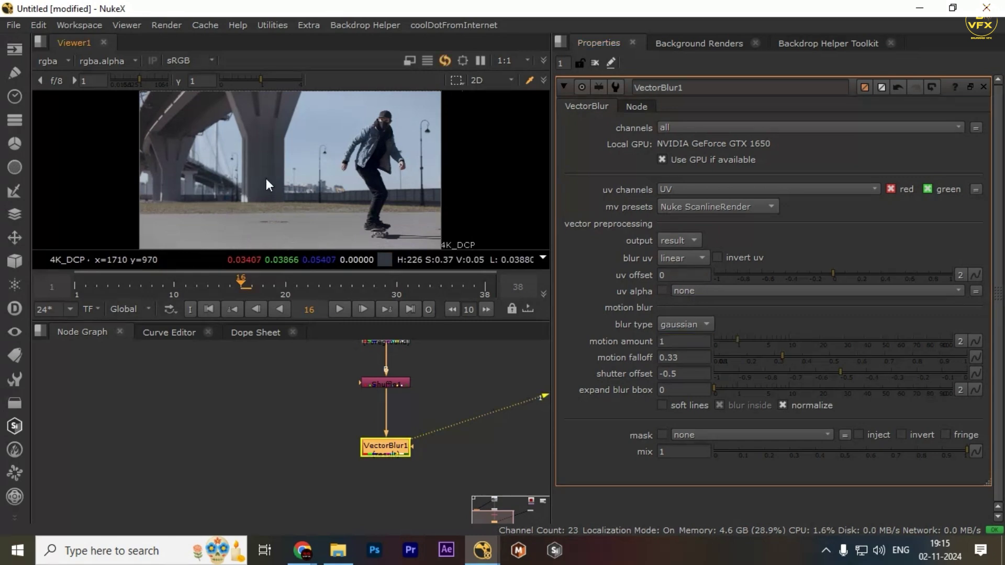
Examine the VectorBlur result around the skateboarder's hand and jacket in an enlarged viewer at frames 20, 1, 9 and 29.
{"action": "scroll", "coordinate": [300, 139], "scroll_direction": "up", "scroll_amount": 6}
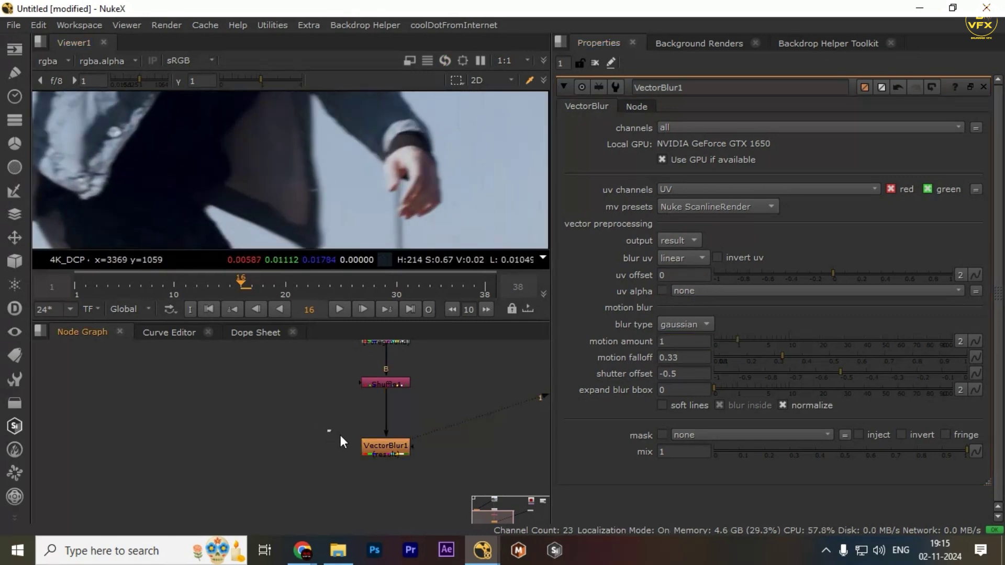
{"action": "key", "text": "space"}
{"action": "left_click_drag", "start_coordinate": [404, 353], "coordinate": [541, 227]}
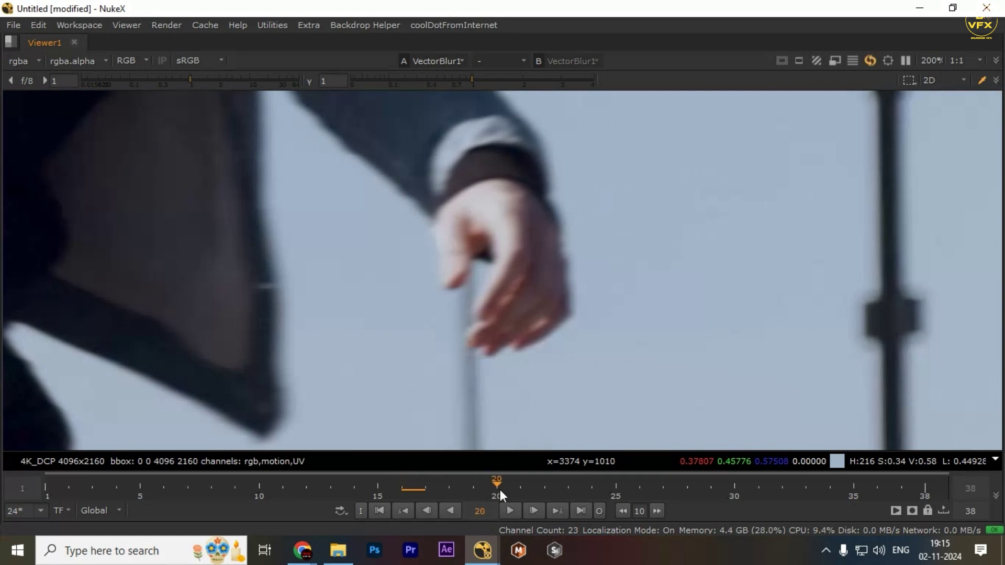
{"action": "scroll", "coordinate": [556, 350], "scroll_direction": "down", "scroll_amount": 6}
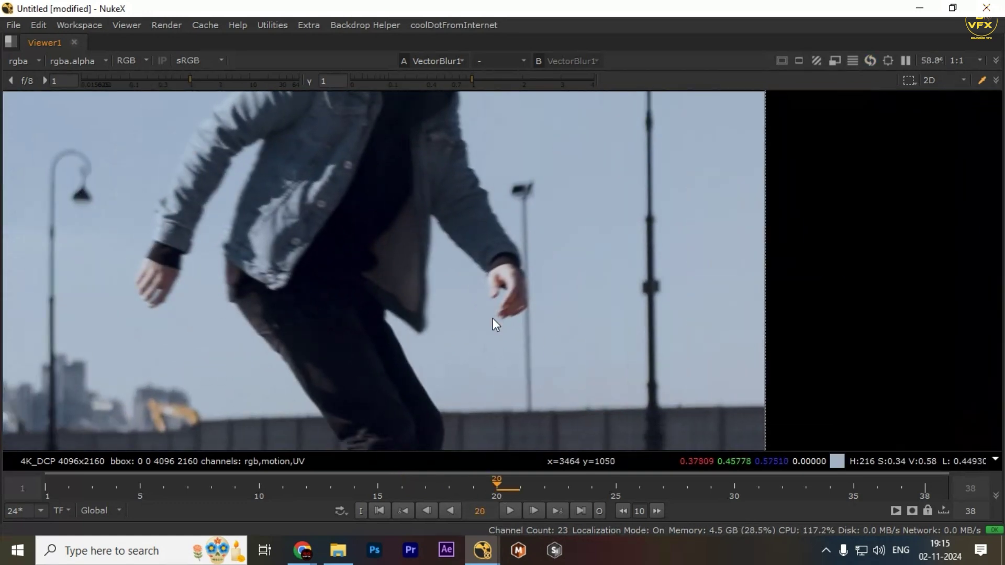
{"action": "key", "text": "Home"}
{"action": "scroll", "coordinate": [524, 318], "scroll_direction": "up", "scroll_amount": 5}
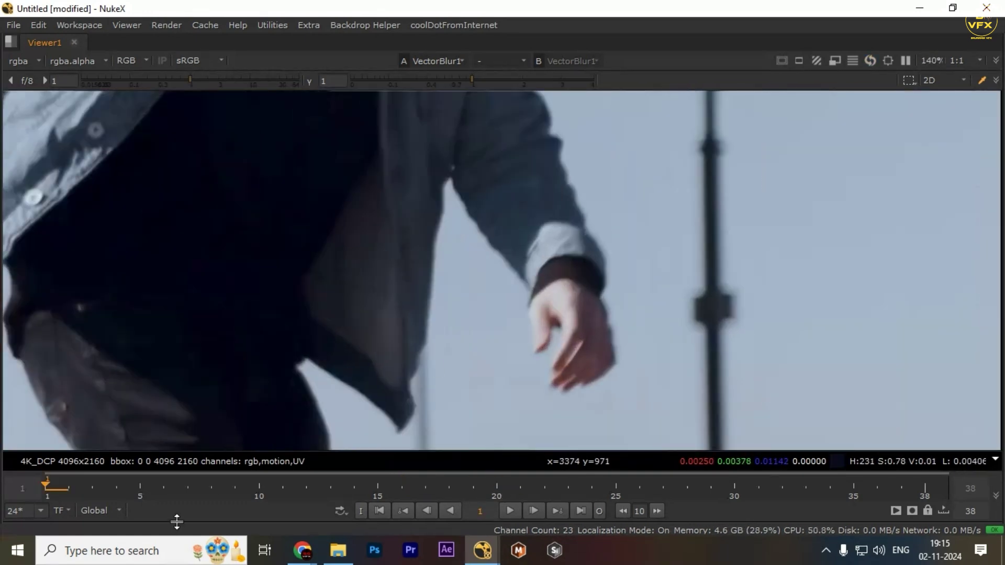
{"action": "left_click", "coordinate": [241, 494]}
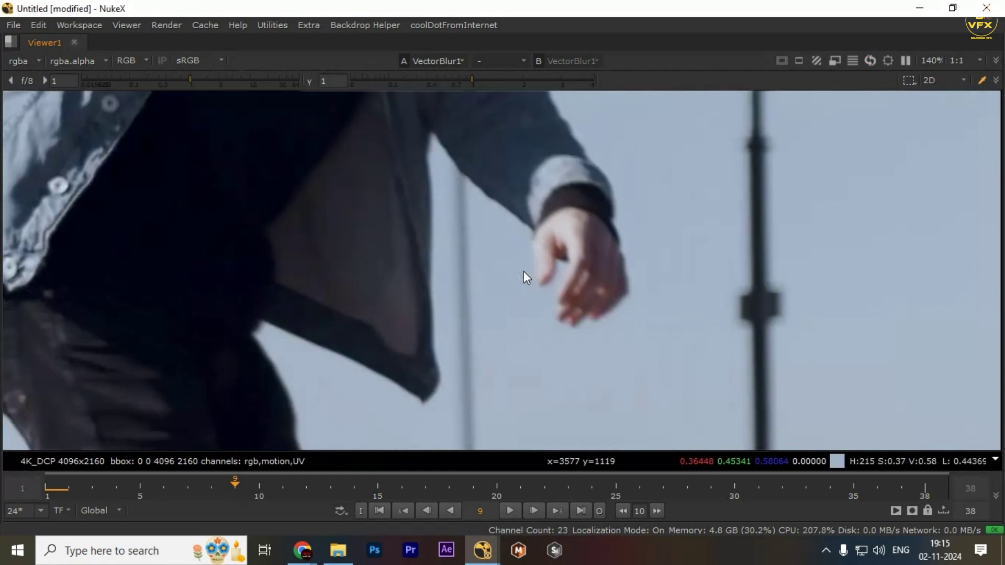
{"action": "left_click_drag", "start_coordinate": [458, 236], "coordinate": [700, 304]}
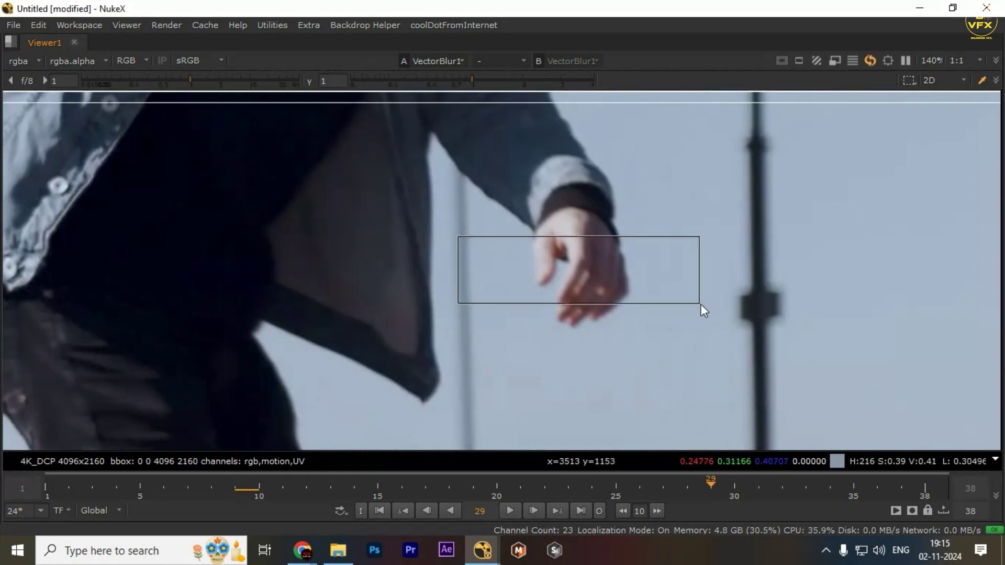
{"action": "left_click_drag", "start_coordinate": [406, 242], "coordinate": [780, 306]}
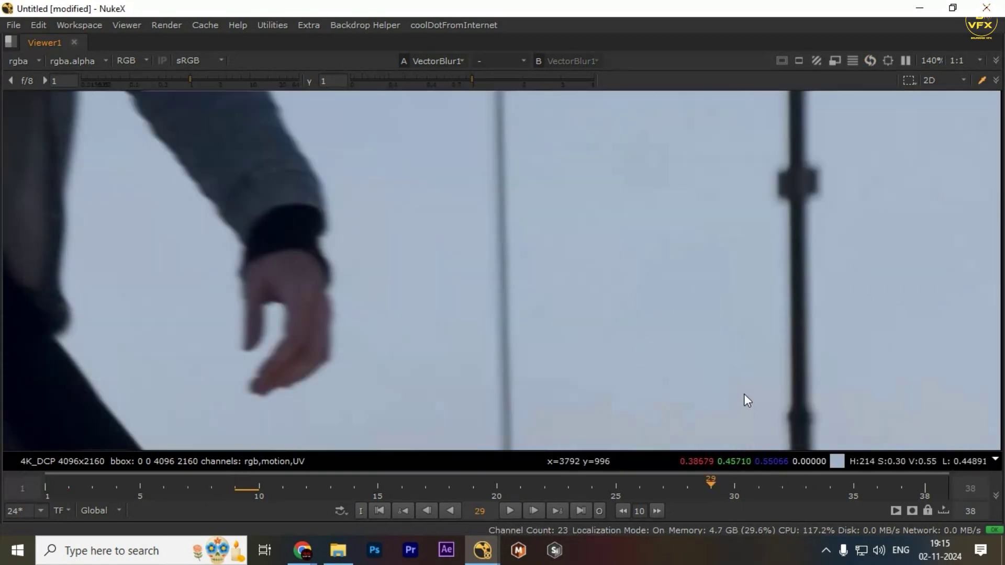
{"action": "scroll", "coordinate": [339, 285], "scroll_direction": "down", "scroll_amount": 3}
{"action": "scroll", "coordinate": [339, 285], "scroll_direction": "down", "scroll_amount": 1}
{"action": "left_click_drag", "start_coordinate": [339, 284], "coordinate": [413, 257]}
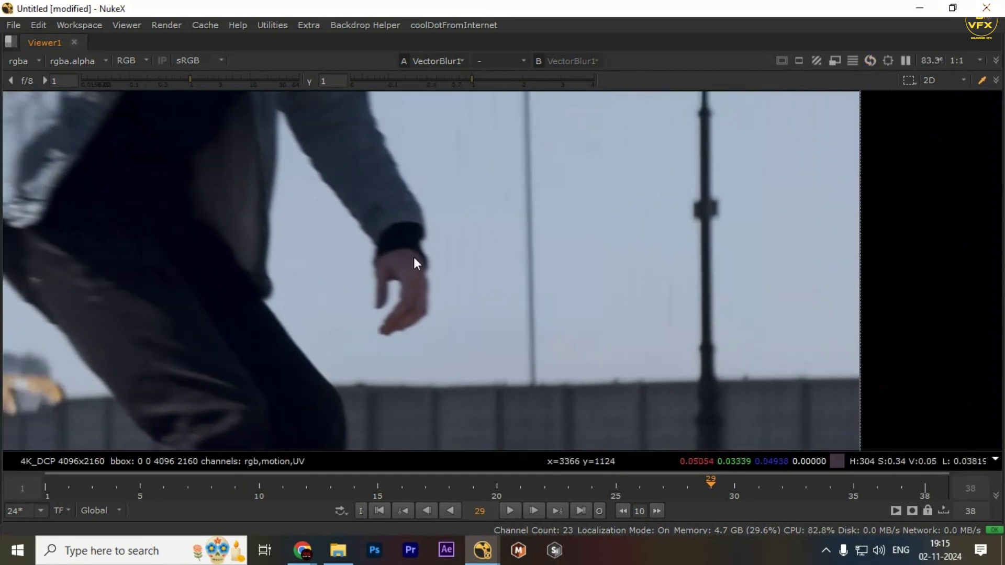
{"action": "key", "text": "space"}
Compare the VectorGenerator's output with the VectorBlur result around the skateboarder's hand and legs at frame 29.
{"action": "scroll", "coordinate": [361, 421], "scroll_direction": "up", "scroll_amount": 1}
{"action": "left_click_drag", "start_coordinate": [361, 421], "coordinate": [386, 464]}
{"action": "left_click_drag", "start_coordinate": [305, 384], "coordinate": [409, 450]}
{"action": "key", "text": "1"}
{"action": "left_click_drag", "start_coordinate": [402, 445], "coordinate": [331, 380]}
{"action": "left_click_drag", "start_coordinate": [338, 424], "coordinate": [491, 509]}
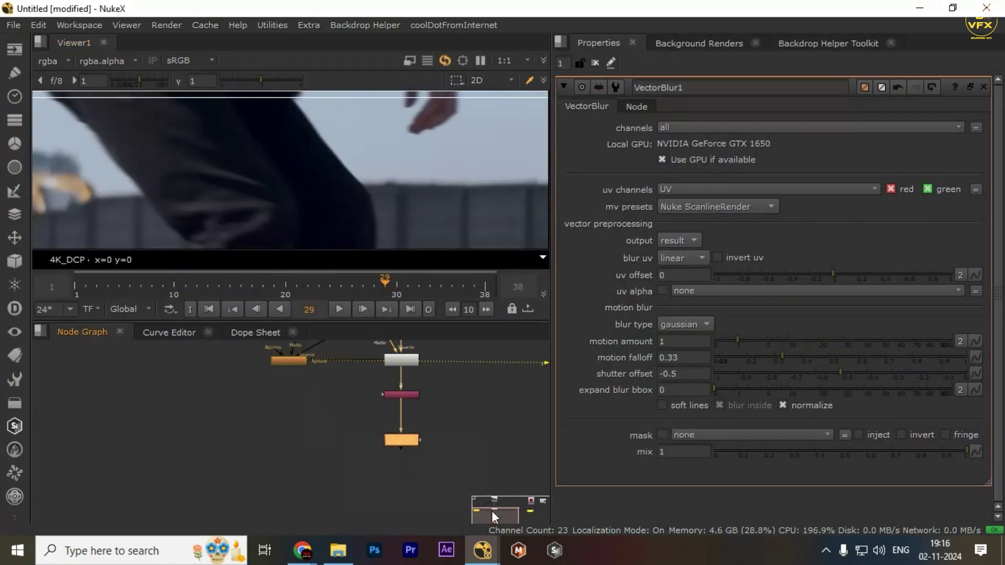
{"action": "scroll", "coordinate": [381, 452], "scroll_direction": "down", "scroll_amount": 3}
{"action": "left_click_drag", "start_coordinate": [382, 448], "coordinate": [404, 474]}
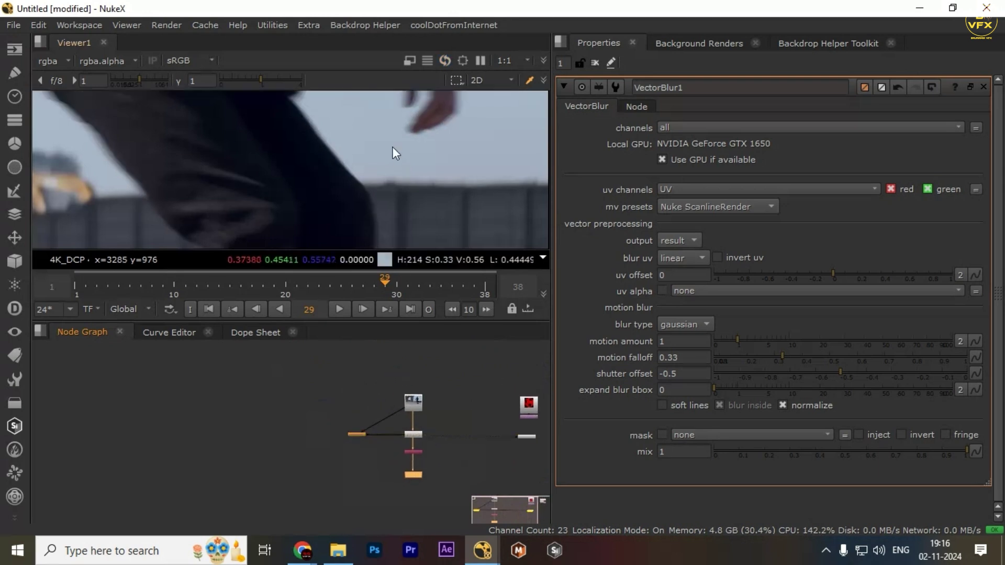
{"action": "key", "text": "f"}
{"action": "left_click_drag", "start_coordinate": [314, 406], "coordinate": [437, 492]}
{"action": "scroll", "coordinate": [335, 121], "scroll_direction": "up", "scroll_amount": 4}
{"action": "scroll", "coordinate": [384, 143], "scroll_direction": "up", "scroll_amount": 5}
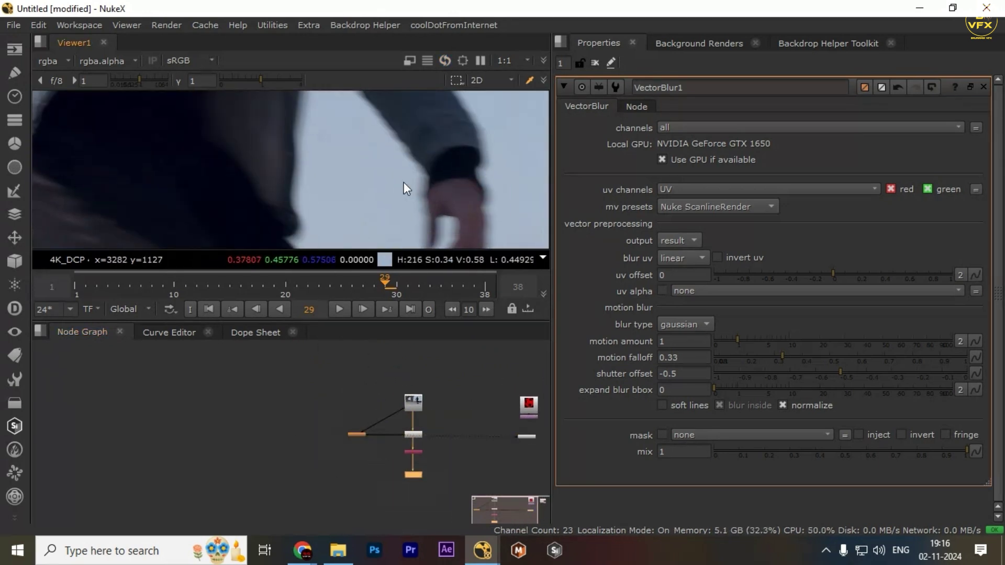
Review the VectorBlur branch in the node graph and open the MotionBlur node's settings.
{"action": "left_click_drag", "start_coordinate": [291, 411], "coordinate": [454, 492]}
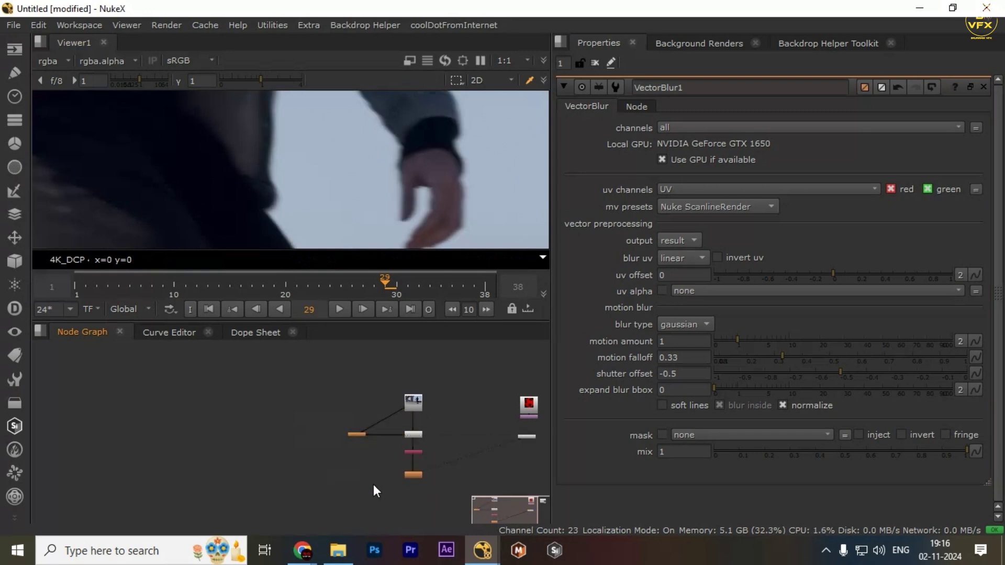
{"action": "left_click_drag", "start_coordinate": [375, 465], "coordinate": [451, 498]}
{"action": "scroll", "coordinate": [398, 456], "scroll_direction": "up", "scroll_amount": 3}
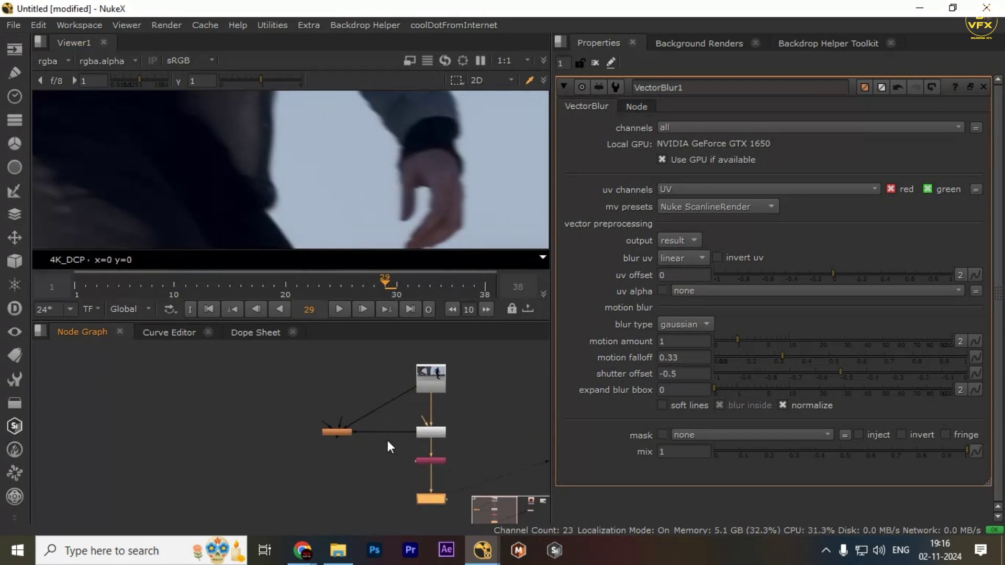
{"action": "left_click", "coordinate": [338, 435]}
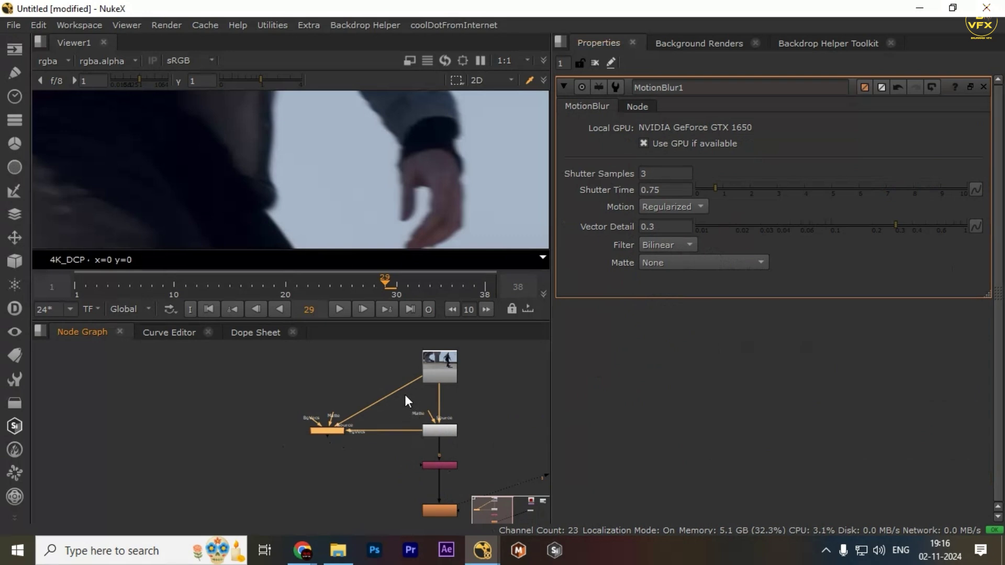
Review the VectorBlur node's settings and reopen the MotionBlur node's settings.
{"action": "left_click", "coordinate": [408, 449]}
{"action": "scroll", "coordinate": [321, 390], "scroll_direction": "up", "scroll_amount": 3}
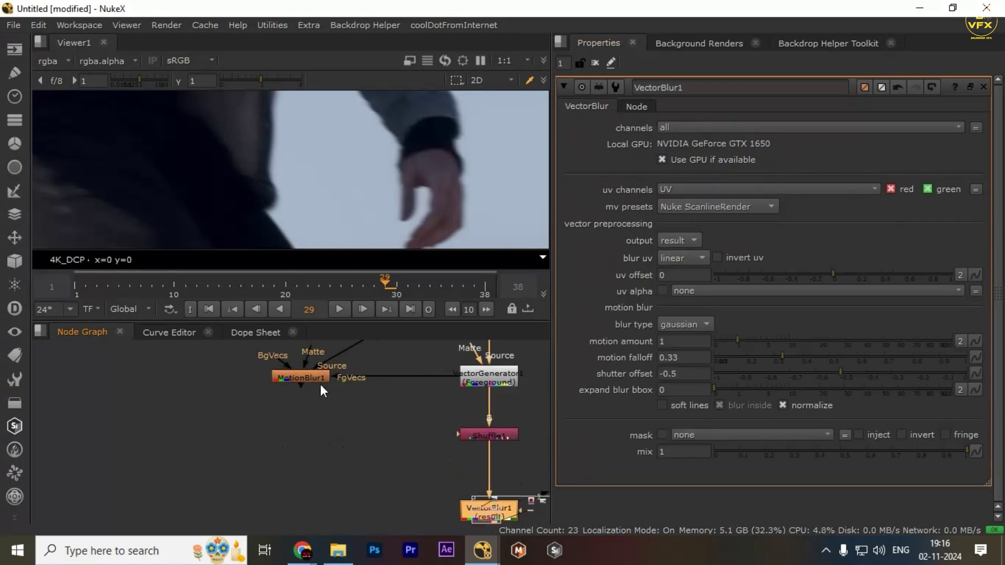
{"action": "left_click", "coordinate": [318, 384]}
{"action": "scroll", "coordinate": [319, 388], "scroll_direction": "down", "scroll_amount": 3}
{"action": "left_click", "coordinate": [309, 372]}
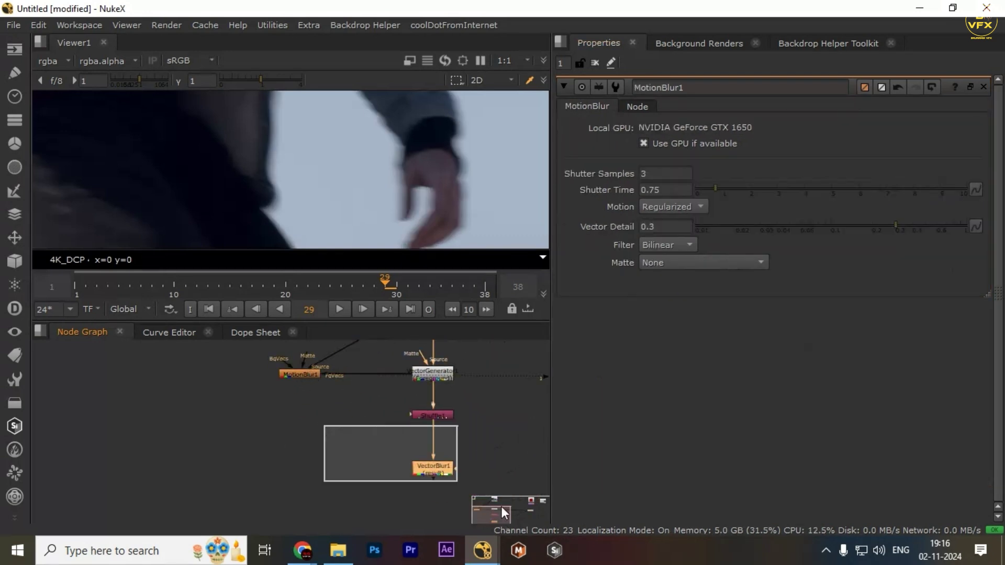
Compare the VectorBlur and MotionBlur results around the skateboarder's hand at frame 29.
{"action": "left_click_drag", "start_coordinate": [501, 507], "coordinate": [502, 509]}
{"action": "left_click_drag", "start_coordinate": [246, 382], "coordinate": [309, 423]}
{"action": "left_click_drag", "start_coordinate": [301, 372], "coordinate": [433, 453]}
{"action": "left_click_drag", "start_coordinate": [432, 451], "coordinate": [334, 358]}
{"action": "left_click_drag", "start_coordinate": [336, 390], "coordinate": [489, 480]}
{"action": "key", "text": "2"}
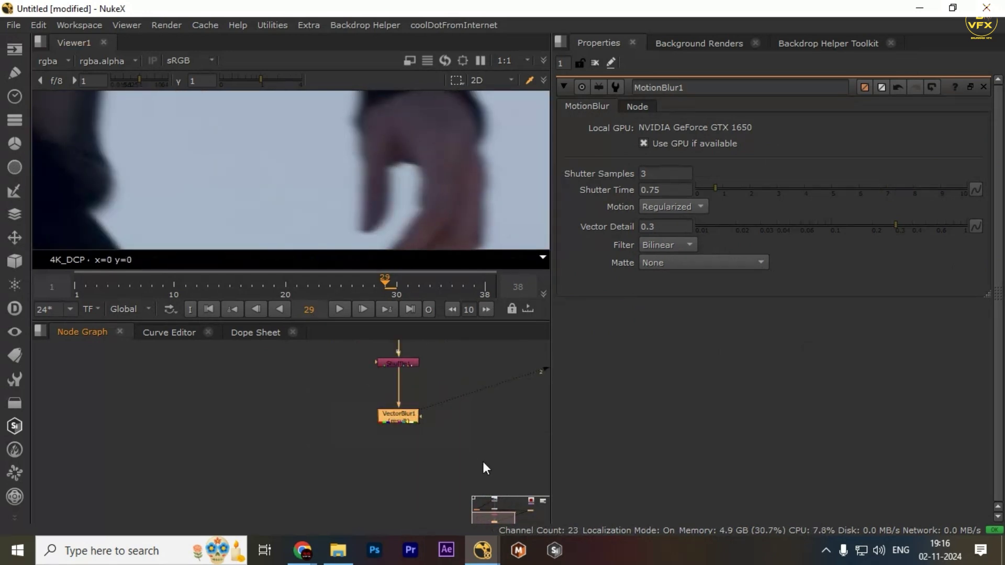
{"action": "scroll", "coordinate": [376, 400], "scroll_direction": "down", "scroll_amount": 3}
{"action": "left_click_drag", "start_coordinate": [375, 399], "coordinate": [416, 470]}
{"action": "scroll", "coordinate": [398, 451], "scroll_direction": "up", "scroll_amount": 3}
{"action": "left_click_drag", "start_coordinate": [299, 387], "coordinate": [402, 447]}
{"action": "key", "text": "1"}
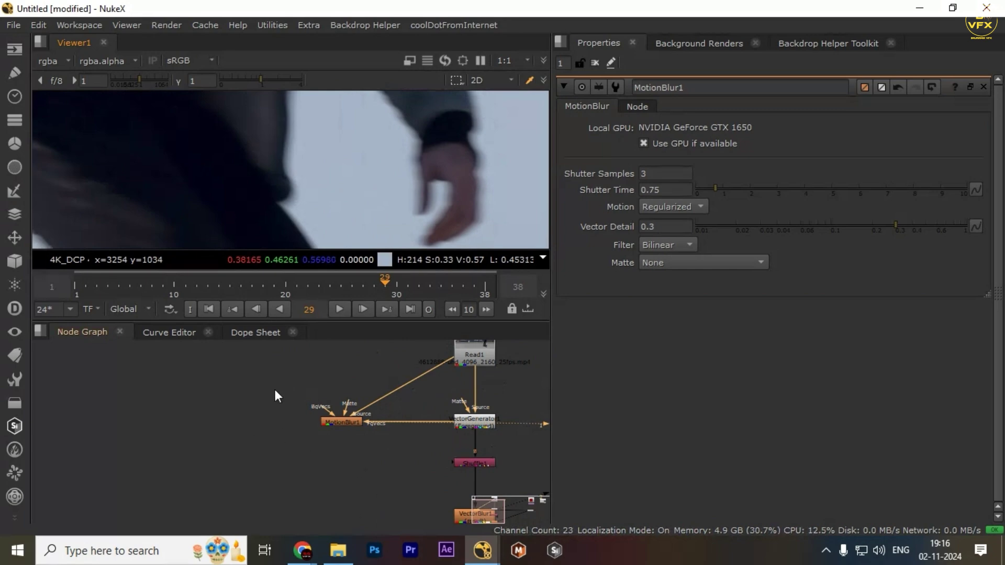
Examine the MotionBlur result across the skateboarder's whole body in an enlarged viewer at frame 29.
{"action": "key", "text": "space"}
{"action": "scroll", "coordinate": [497, 291], "scroll_direction": "down", "scroll_amount": 2}
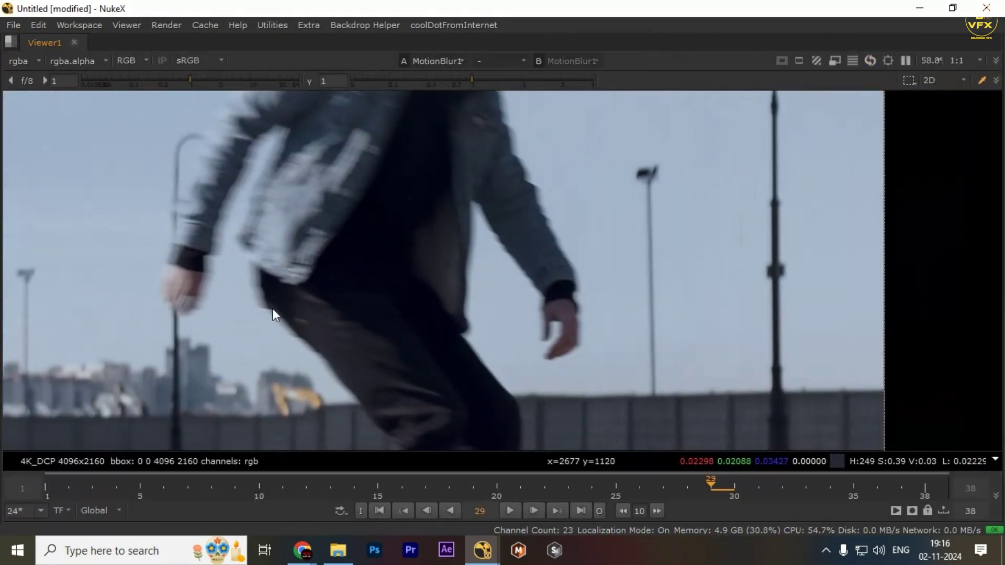
{"action": "scroll", "coordinate": [293, 307], "scroll_direction": "down", "scroll_amount": 2}
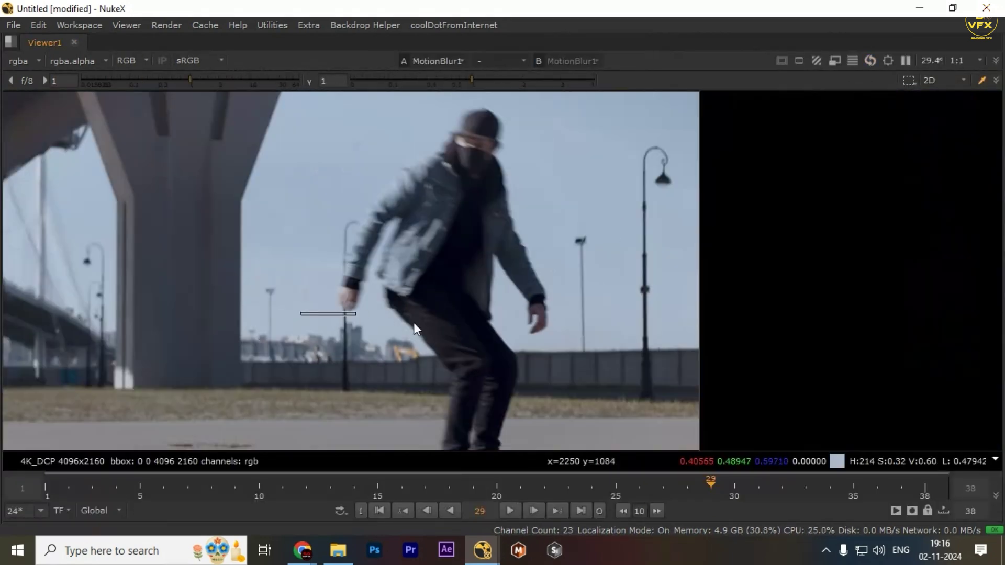
{"action": "key", "text": "space"}
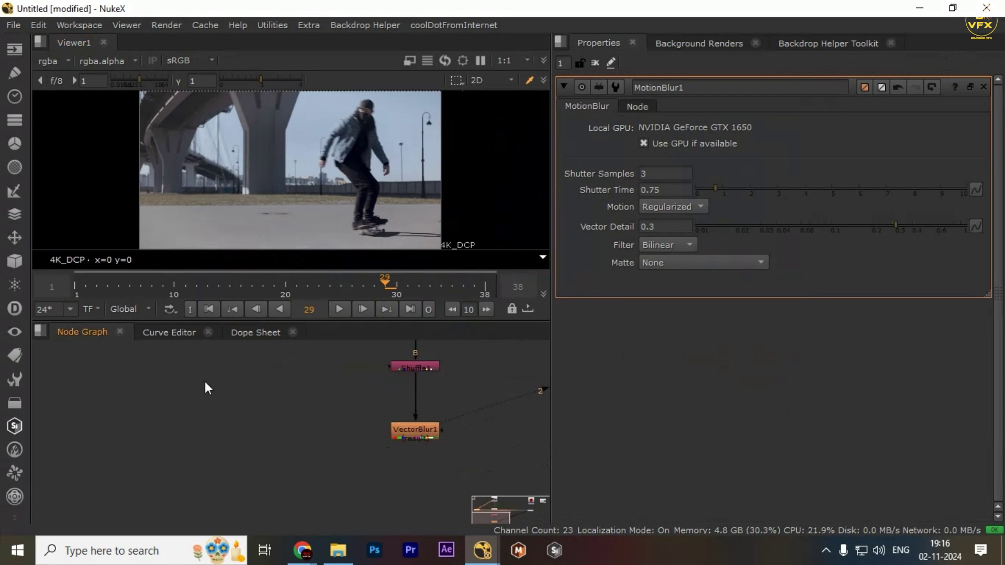
Open the VectorBlur node's settings and turn on soft lines.
{"action": "left_click", "coordinate": [411, 428]}
{"action": "double_click", "coordinate": [422, 432]}
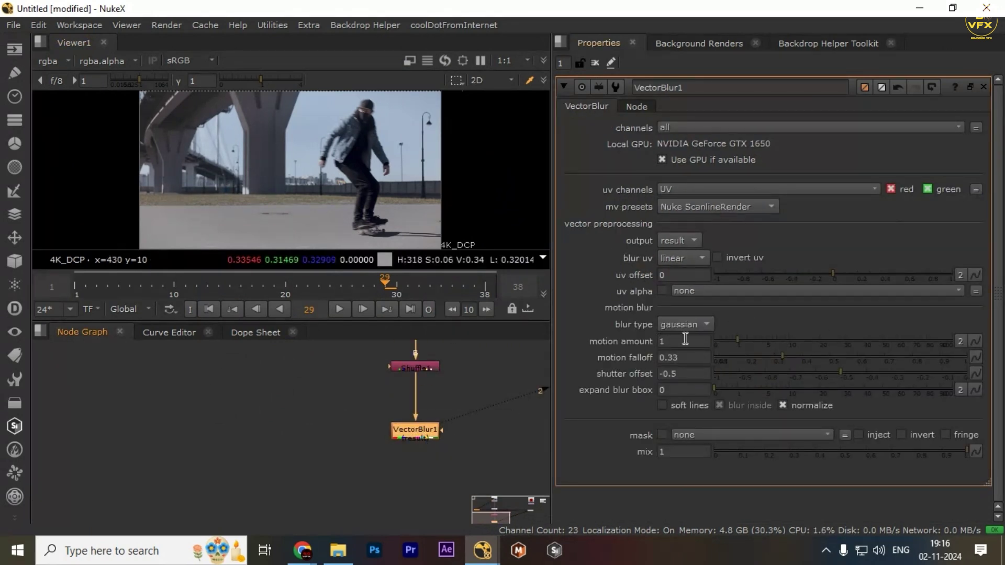
{"action": "scroll", "coordinate": [319, 406], "scroll_direction": "down", "scroll_amount": 4}
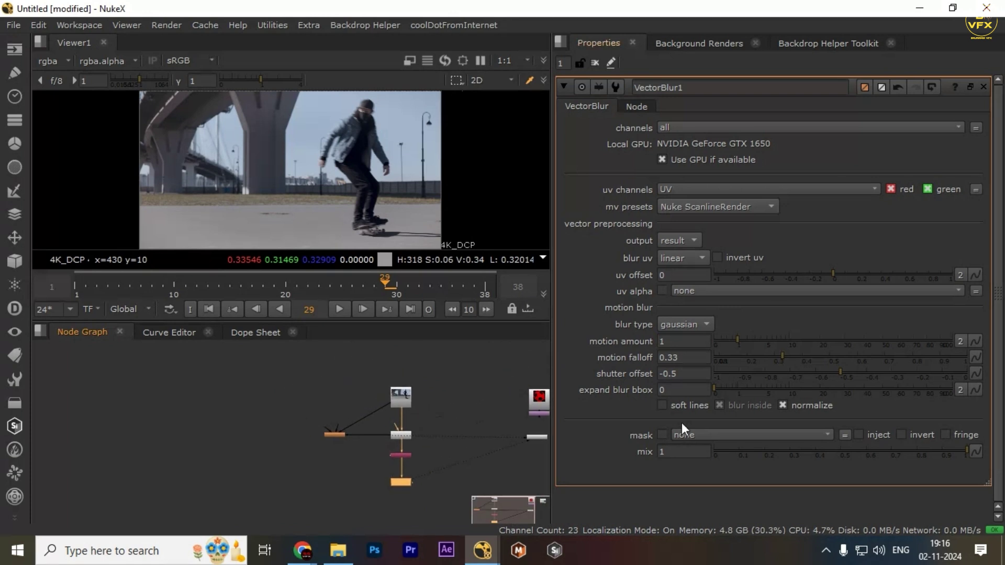
{"action": "left_click", "coordinate": [683, 407]}
Compare the soft-lines VectorBlur result with the MotionBlur result around the hand at frame 29.
{"action": "scroll", "coordinate": [340, 157], "scroll_direction": "up", "scroll_amount": 6}
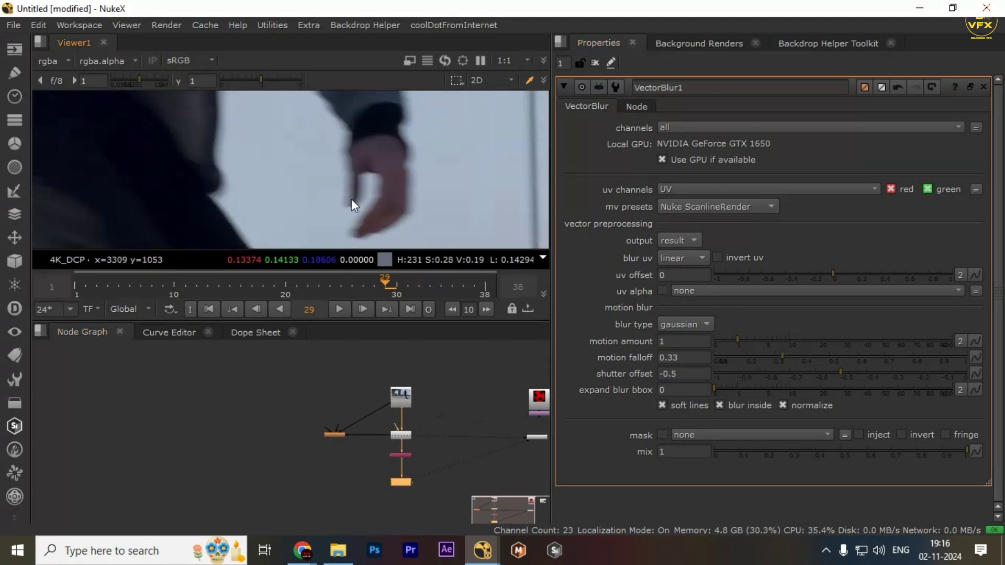
{"action": "scroll", "coordinate": [355, 457], "scroll_direction": "up", "scroll_amount": 3}
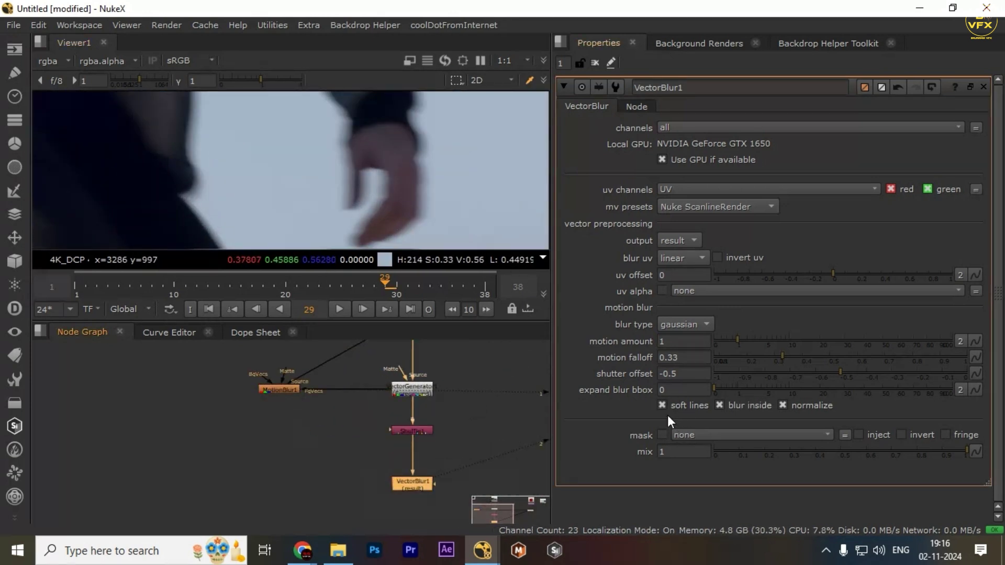
{"action": "left_click_drag", "start_coordinate": [338, 454], "coordinate": [445, 504]}
{"action": "key", "text": "1"}
{"action": "left_click_drag", "start_coordinate": [152, 179], "coordinate": [413, 231]}
{"action": "left_click_drag", "start_coordinate": [312, 455], "coordinate": [509, 516]}
Open the MotionBlur node's settings and review its Shutter Time and the FgVecs connection from the VectorGenerator.
{"action": "double_click", "coordinate": [284, 388]}
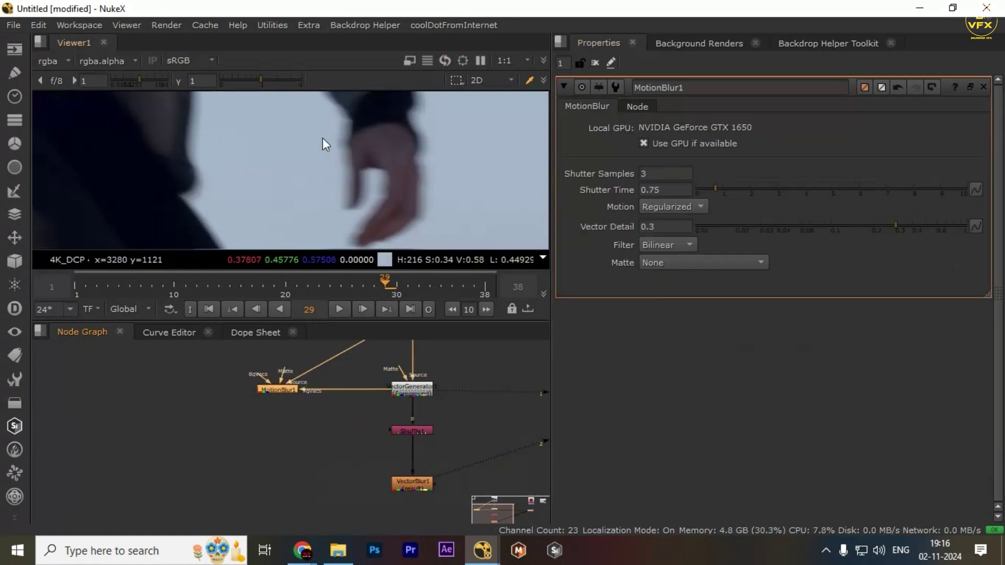
{"action": "left_click_drag", "start_coordinate": [295, 139], "coordinate": [553, 234]}
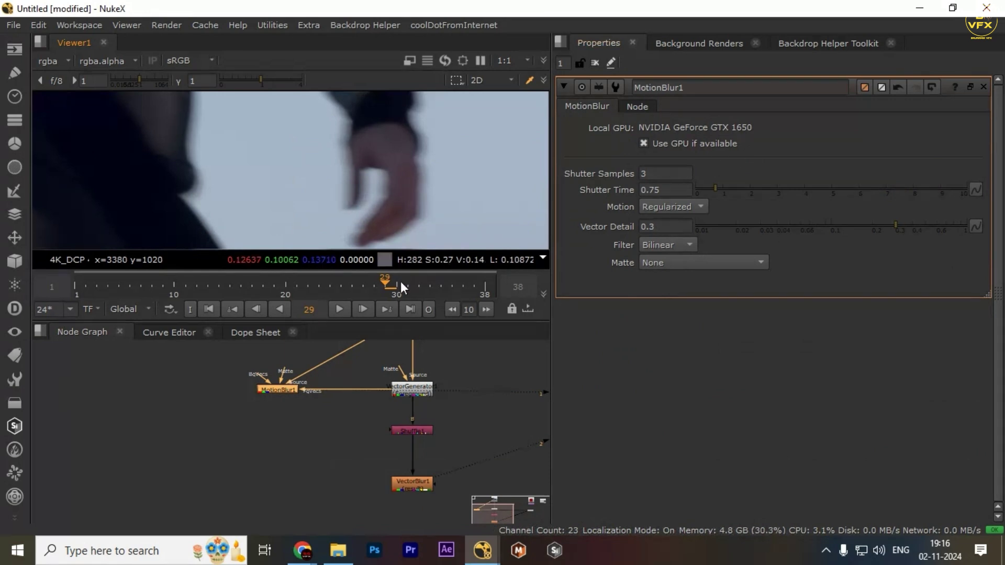
{"action": "left_click_drag", "start_coordinate": [625, 227], "coordinate": [555, 220]}
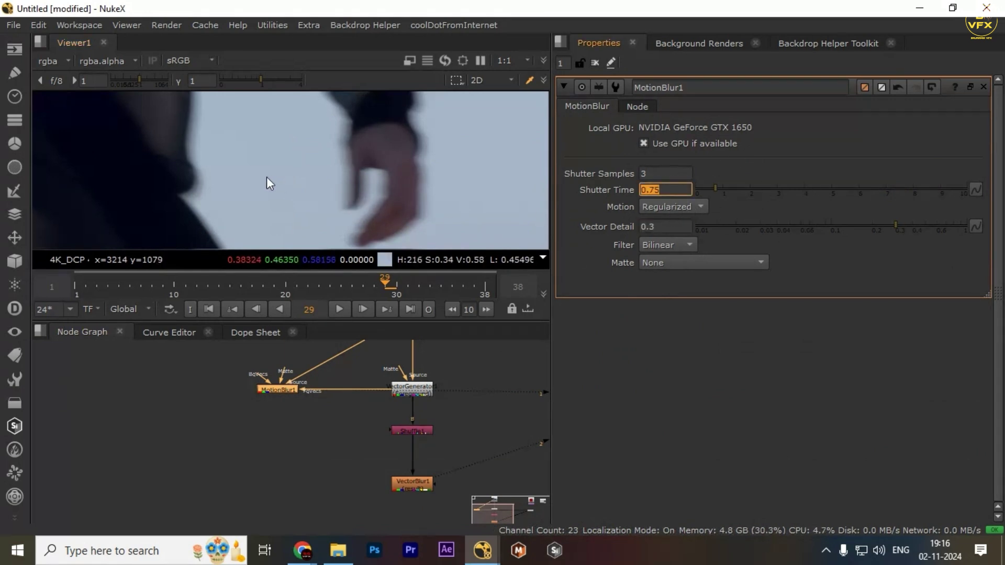
{"action": "scroll", "coordinate": [275, 405], "scroll_direction": "up", "scroll_amount": 4}
{"action": "scroll", "coordinate": [297, 370], "scroll_direction": "down", "scroll_amount": 1}
{"action": "left_click_drag", "start_coordinate": [306, 373], "coordinate": [314, 419]}
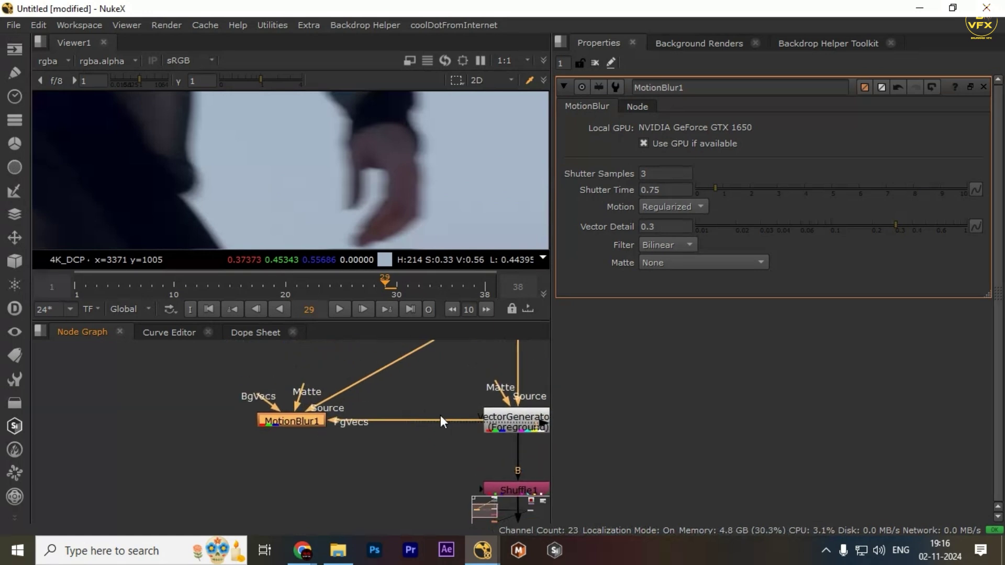
{"action": "left_click_drag", "start_coordinate": [506, 419], "coordinate": [507, 419]}
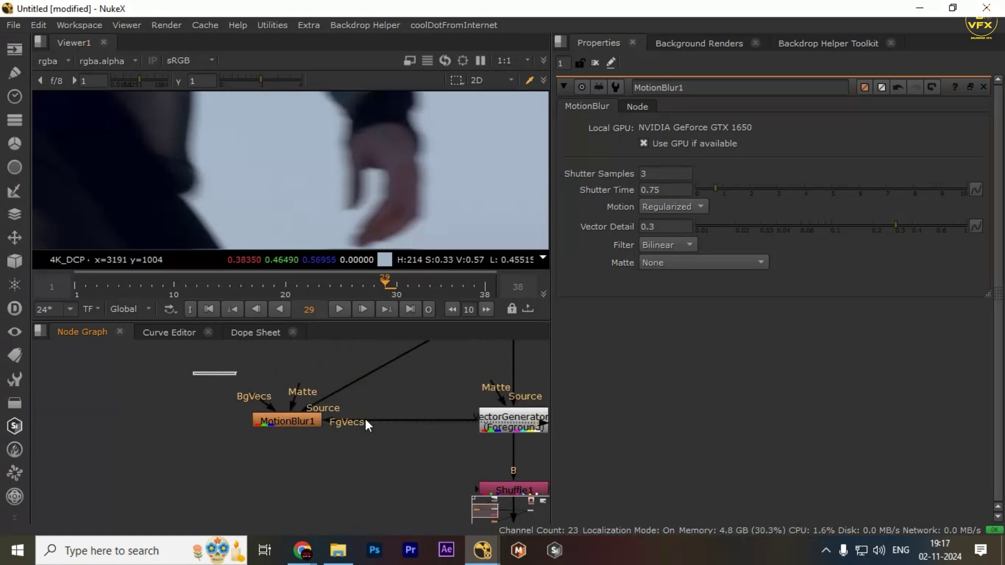
Compare the MotionBlur and VectorBlur results around the skateboarder's legs at frame 29.
{"action": "key", "text": "space"}
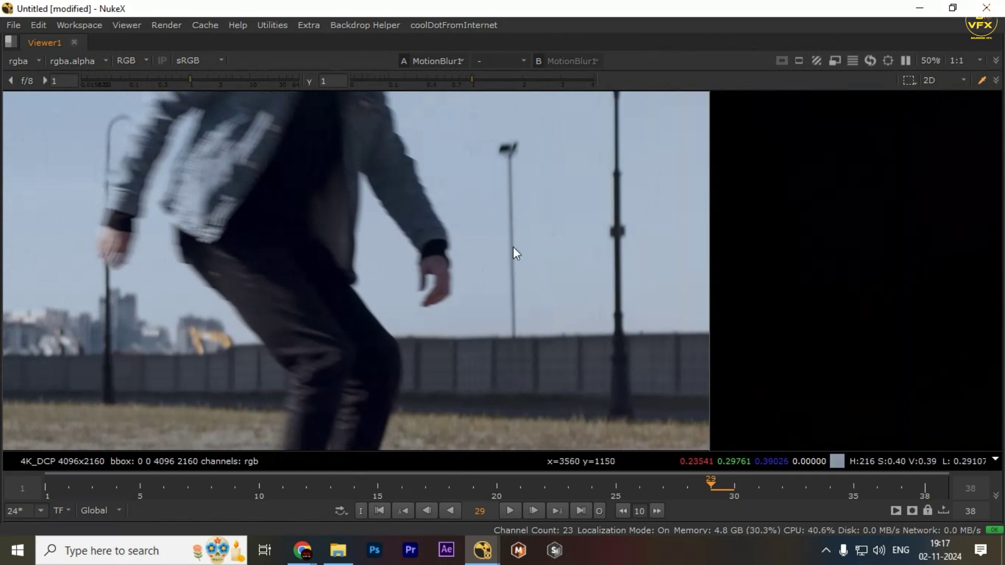
{"action": "key", "text": "space"}
{"action": "left_click_drag", "start_coordinate": [359, 442], "coordinate": [199, 362]}
{"action": "scroll", "coordinate": [400, 441], "scroll_direction": "down", "scroll_amount": 1}
{"action": "left_click_drag", "start_coordinate": [418, 436], "coordinate": [327, 489]}
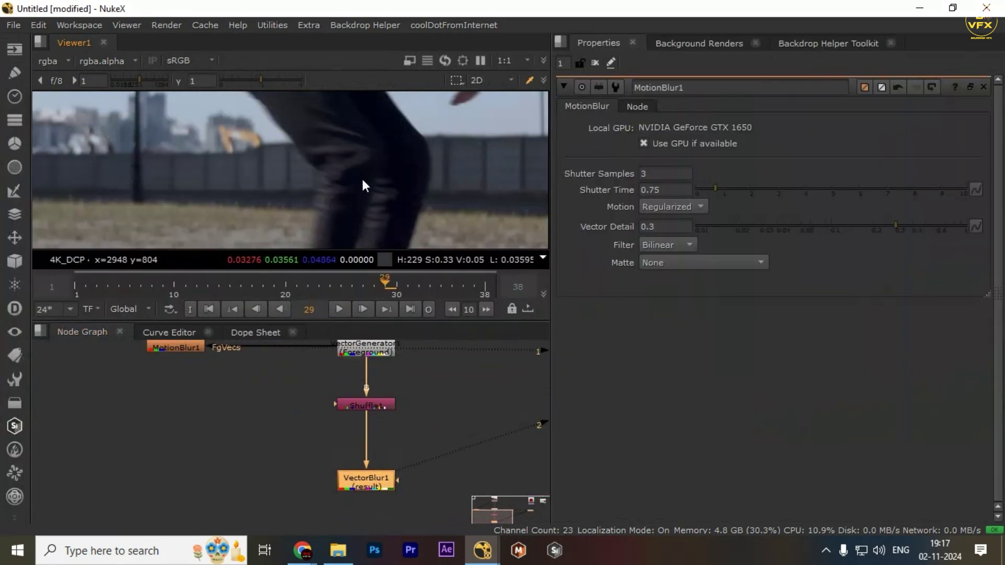
{"action": "scroll", "coordinate": [235, 375], "scroll_direction": "down", "scroll_amount": 2}
{"action": "left_click_drag", "start_coordinate": [104, 344], "coordinate": [347, 461]}
{"action": "scroll", "coordinate": [174, 399], "scroll_direction": "up", "scroll_amount": 2}
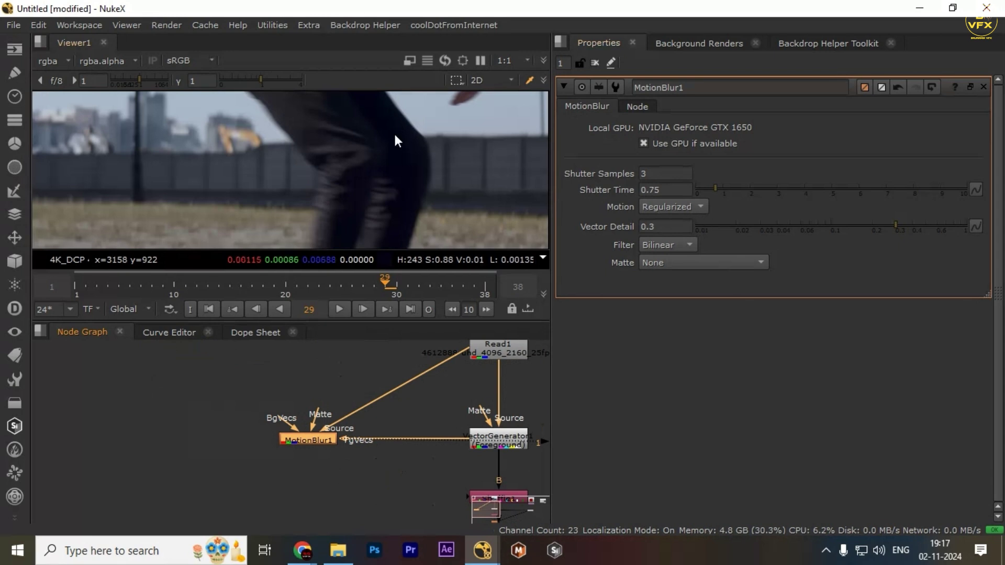
{"action": "scroll", "coordinate": [378, 147], "scroll_direction": "down", "scroll_amount": 3}
{"action": "scroll", "coordinate": [386, 130], "scroll_direction": "up", "scroll_amount": 3}
Reattach the MotionBlur's FgVecs input to the VectorGenerator.
{"action": "left_click", "coordinate": [335, 391]}
{"action": "scroll", "coordinate": [498, 438], "scroll_direction": "up", "scroll_amount": 2}
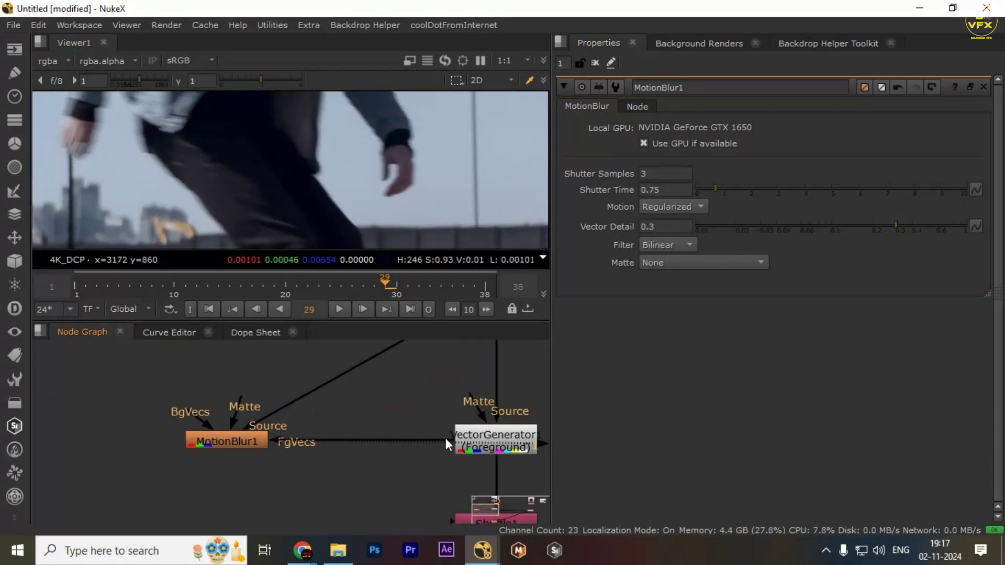
{"action": "left_click_drag", "start_coordinate": [434, 438], "coordinate": [498, 445]}
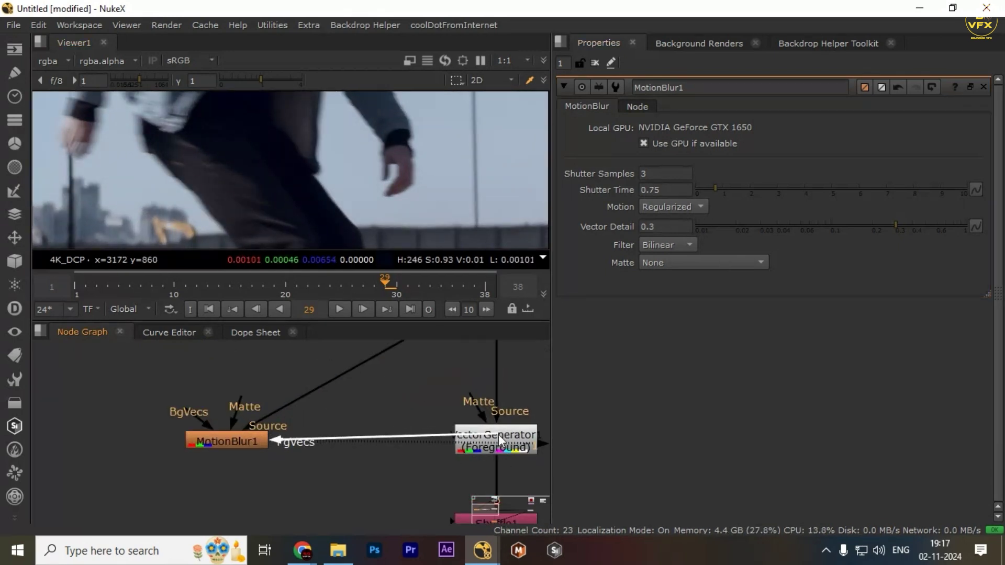
{"action": "left_click_drag", "start_coordinate": [157, 382], "coordinate": [339, 457]}
Fit the MotionBlur result in an enlarged viewer and play it briefly from frame 29.
{"action": "key", "text": "space"}
{"action": "key", "text": "f"}
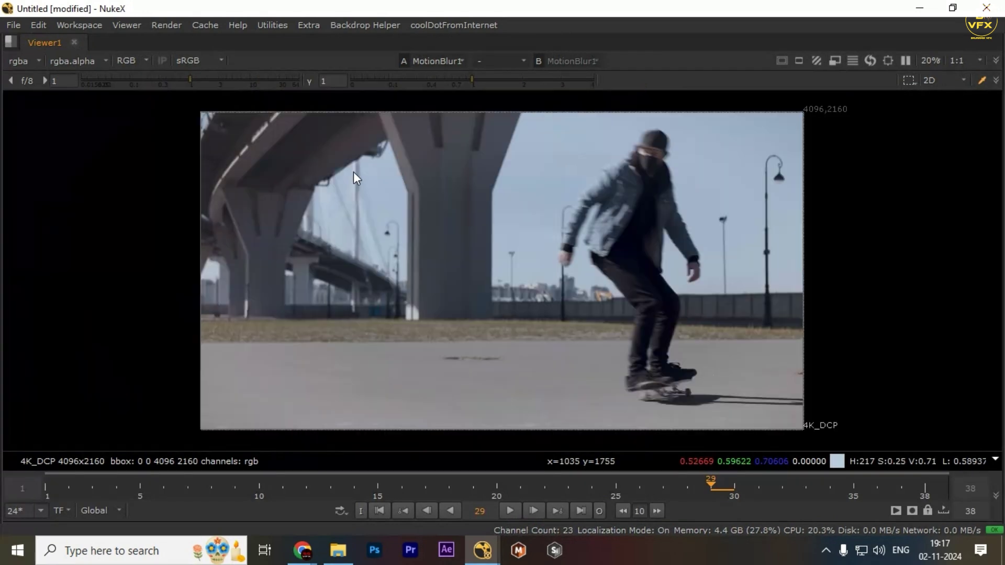
{"action": "key", "text": "l"}
{"action": "key", "text": "k"}
{"action": "key", "text": "space"}
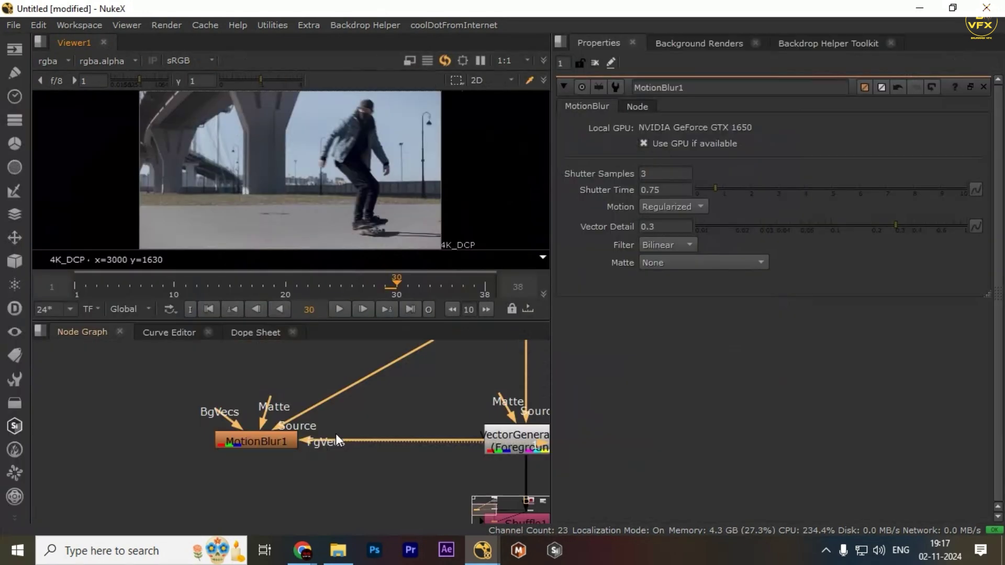
Compare the VectorBlur and MotionBlur results over the full frame at frame 22.
{"action": "left_click_drag", "start_coordinate": [429, 508], "coordinate": [517, 455]}
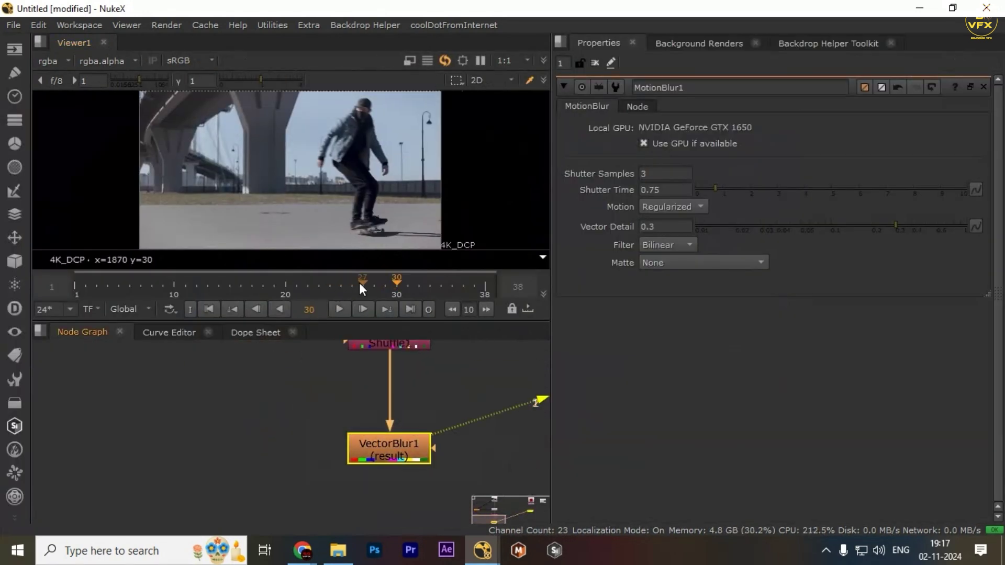
{"action": "left_click", "coordinate": [308, 286]}
{"action": "left_click_drag", "start_coordinate": [172, 132], "coordinate": [354, 188]}
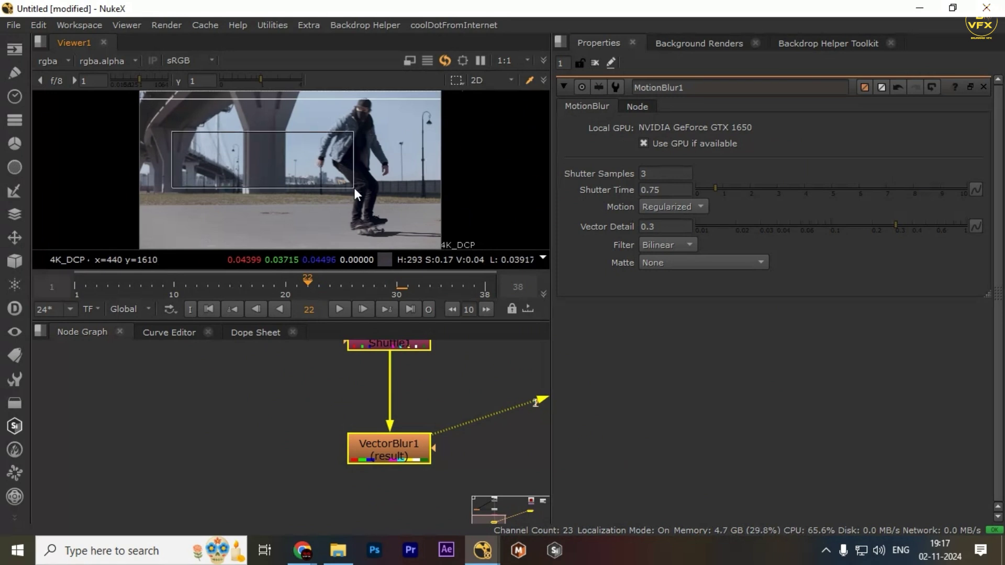
{"action": "left_click_drag", "start_coordinate": [250, 412], "coordinate": [328, 419]}
{"action": "scroll", "coordinate": [328, 420], "scroll_direction": "down", "scroll_amount": 1}
{"action": "left_click", "coordinate": [329, 419]}
{"action": "scroll", "coordinate": [335, 419], "scroll_direction": "down", "scroll_amount": 2}
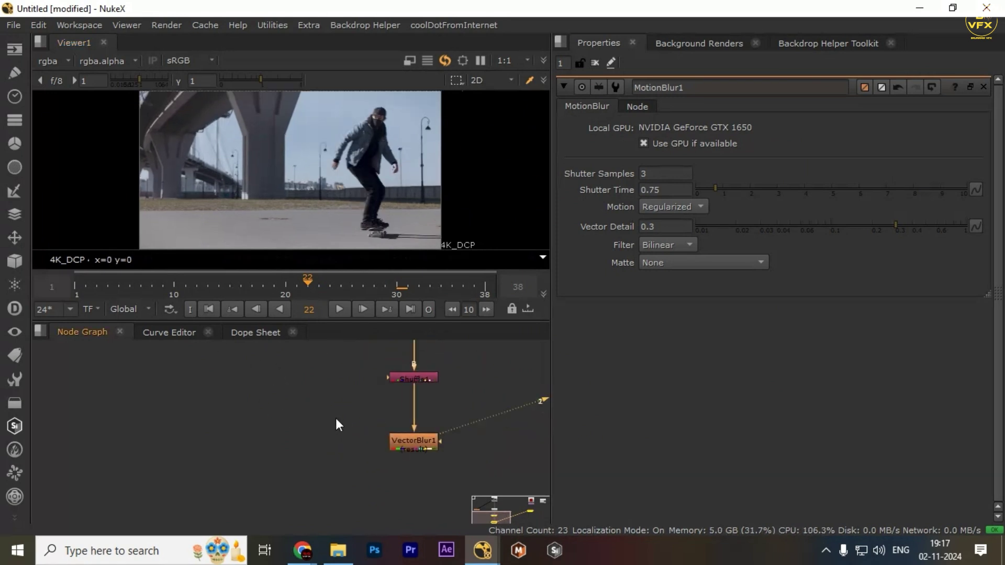
{"action": "left_click_drag", "start_coordinate": [304, 366], "coordinate": [346, 445]}
{"action": "left_click_drag", "start_coordinate": [201, 365], "coordinate": [338, 433]}
{"action": "left_click_drag", "start_coordinate": [183, 156], "coordinate": [337, 204]}
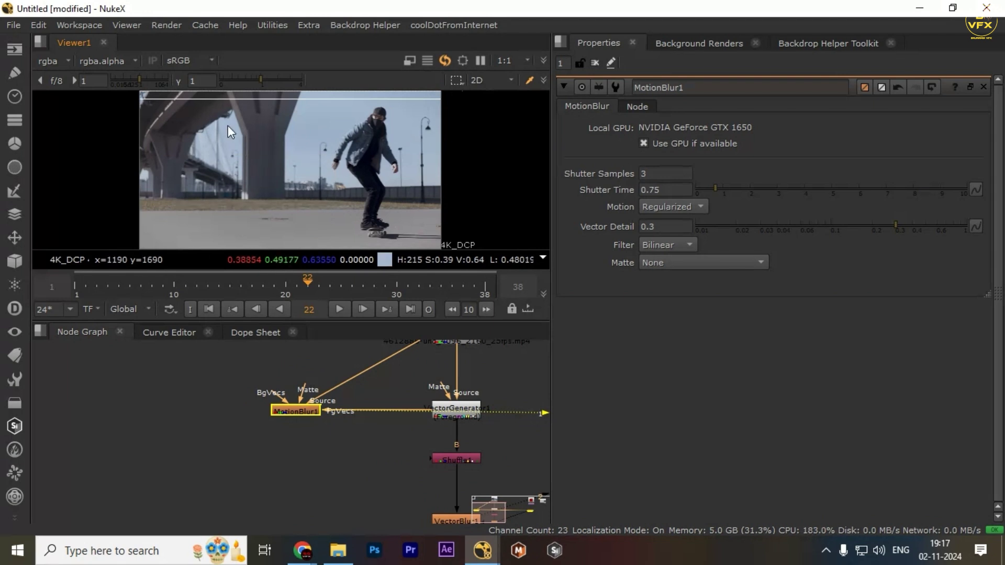
{"action": "left_click_drag", "start_coordinate": [227, 124], "coordinate": [333, 170]}
{"action": "left_click_drag", "start_coordinate": [425, 504], "coordinate": [316, 398]}
{"action": "left_click_drag", "start_coordinate": [274, 401], "coordinate": [400, 446]}
{"action": "key", "text": "1"}
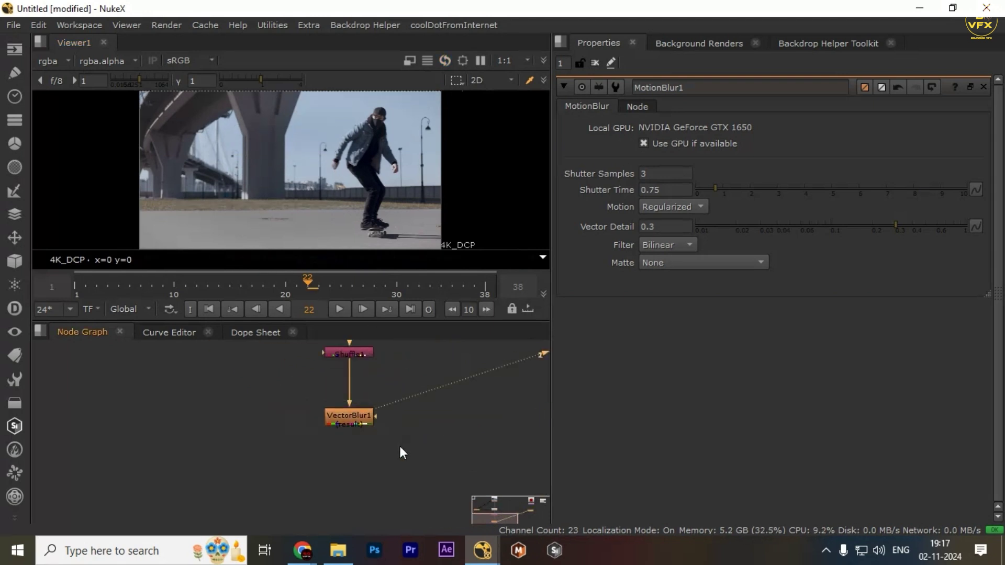
Compare the VectorBlur and MotionBlur branches at frame 15.
{"action": "scroll", "coordinate": [400, 446], "scroll_direction": "down", "scroll_amount": 2}
{"action": "left_click_drag", "start_coordinate": [334, 429], "coordinate": [351, 468]}
{"action": "left_click", "coordinate": [229, 282]}
{"action": "scroll", "coordinate": [339, 430], "scroll_direction": "up", "scroll_amount": 1}
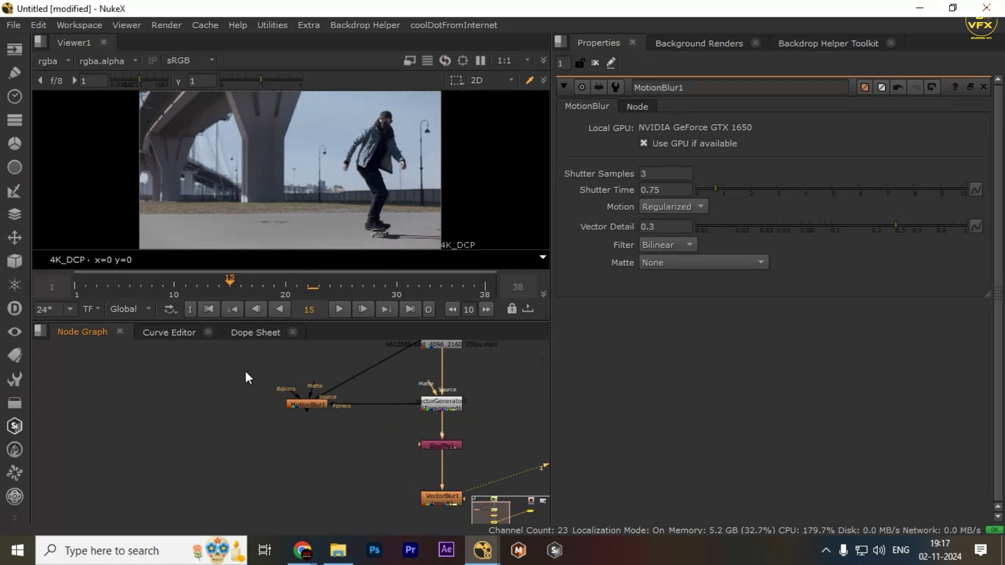
{"action": "left_click_drag", "start_coordinate": [231, 362], "coordinate": [275, 438]}
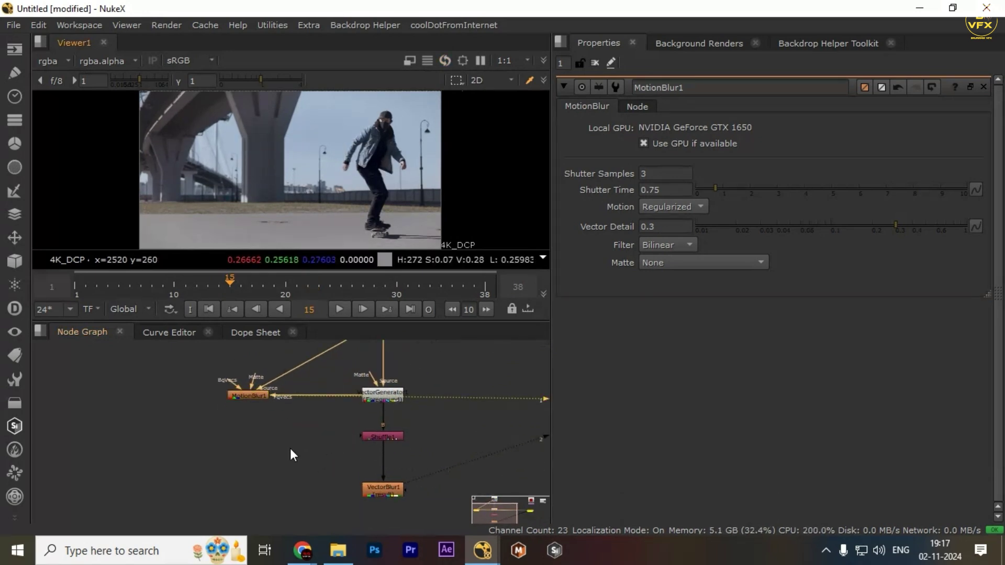
{"action": "left_click_drag", "start_coordinate": [297, 461], "coordinate": [436, 523]}
Examine the bridge pillars and background of the MotionBlur result in an enlarged viewer at frame 15.
{"action": "key", "text": "space"}
{"action": "left_click_drag", "start_coordinate": [404, 311], "coordinate": [285, 306]}
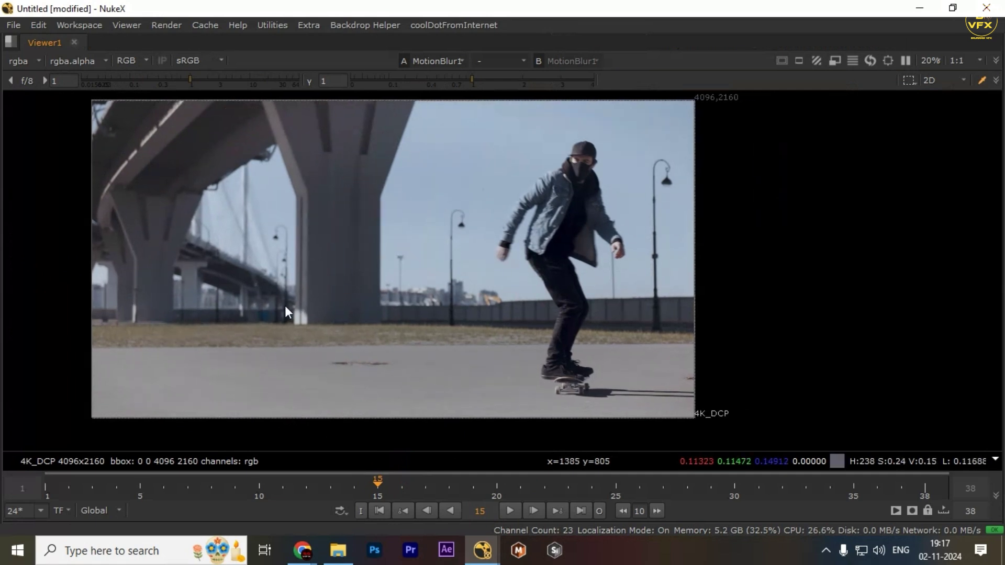
{"action": "scroll", "coordinate": [334, 257], "scroll_direction": "up", "scroll_amount": 5}
{"action": "key", "text": "space"}
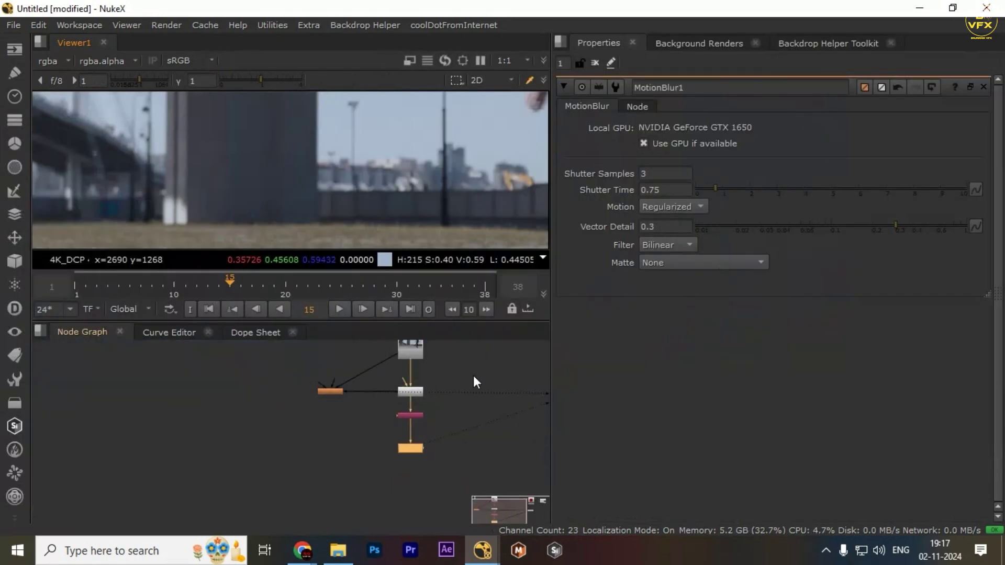
Inspect the VectorGenerator's full-frame output at frame 15 and review the whole node graph.
{"action": "left_click_drag", "start_coordinate": [473, 375], "coordinate": [381, 413]}
{"action": "scroll", "coordinate": [378, 369], "scroll_direction": "up", "scroll_amount": 4}
{"action": "key", "text": "f"}
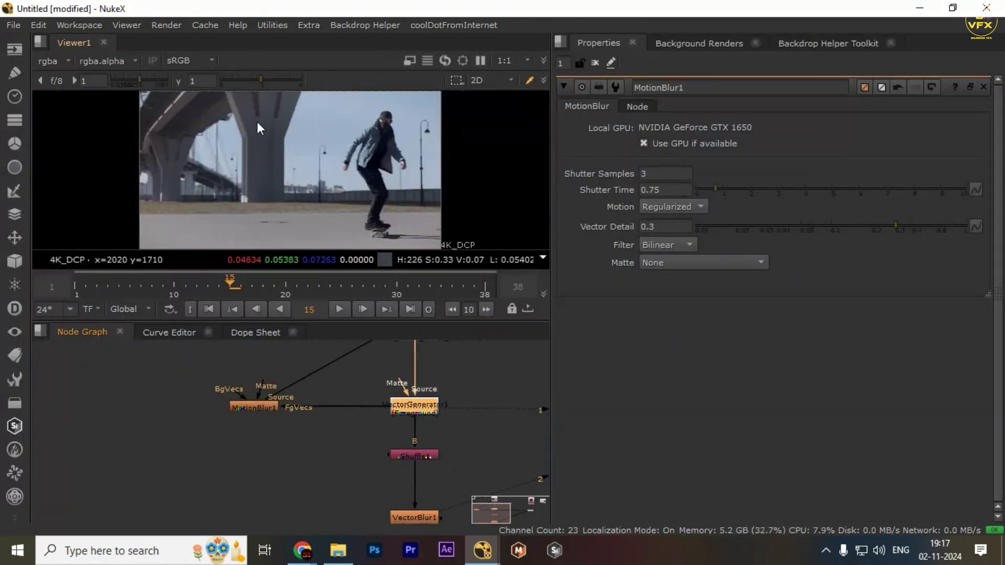
{"action": "scroll", "coordinate": [345, 439], "scroll_direction": "down", "scroll_amount": 1}
{"action": "scroll", "coordinate": [343, 432], "scroll_direction": "down", "scroll_amount": 3}
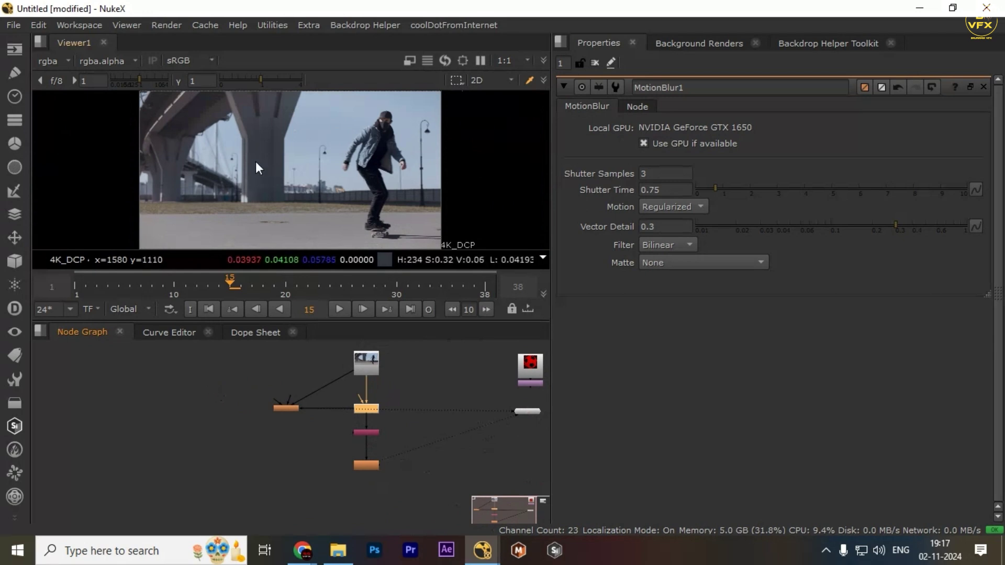
{"action": "left_click_drag", "start_coordinate": [270, 146], "coordinate": [462, 194]}
Check the Transform below the soccer ball image, then delete the unused Read2, Transform1 and CheckerBoard1 nodes.
{"action": "left_click_drag", "start_coordinate": [539, 385], "coordinate": [404, 394]}
{"action": "scroll", "coordinate": [404, 393], "scroll_direction": "up", "scroll_amount": 4}
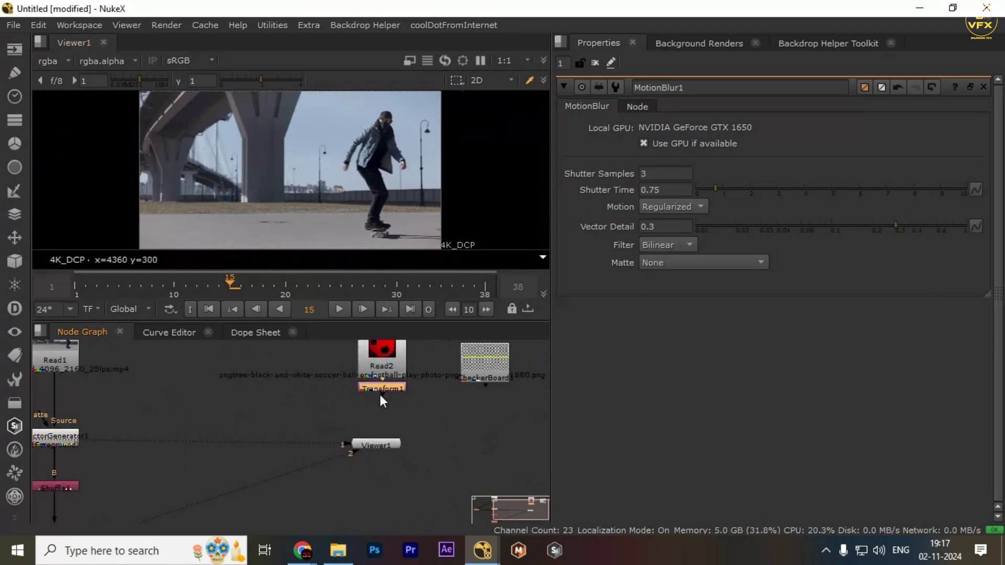
{"action": "key", "text": "1"}
{"action": "left_click", "coordinate": [392, 443]}
{"action": "scroll", "coordinate": [395, 431], "scroll_direction": "down", "scroll_amount": 1}
{"action": "scroll", "coordinate": [351, 348], "scroll_direction": "down", "scroll_amount": 1}
{"action": "left_click_drag", "start_coordinate": [351, 348], "coordinate": [344, 396]}
{"action": "left_click_drag", "start_coordinate": [302, 366], "coordinate": [527, 464]}
{"action": "key", "text": "Delete"}
Review the remaining node tree and display the VectorGenerator's output in the viewer.
{"action": "scroll", "coordinate": [343, 371], "scroll_direction": "down", "scroll_amount": 1}
{"action": "left_click_drag", "start_coordinate": [343, 371], "coordinate": [474, 324]}
{"action": "scroll", "coordinate": [359, 413], "scroll_direction": "up", "scroll_amount": 3}
{"action": "left_click_drag", "start_coordinate": [359, 414], "coordinate": [482, 356]}
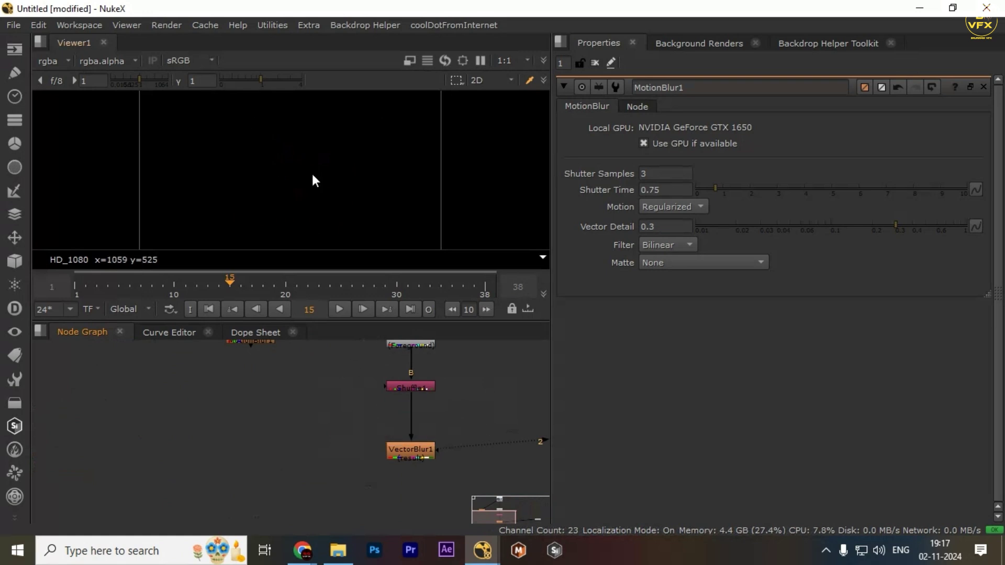
{"action": "scroll", "coordinate": [396, 402], "scroll_direction": "down", "scroll_amount": 2}
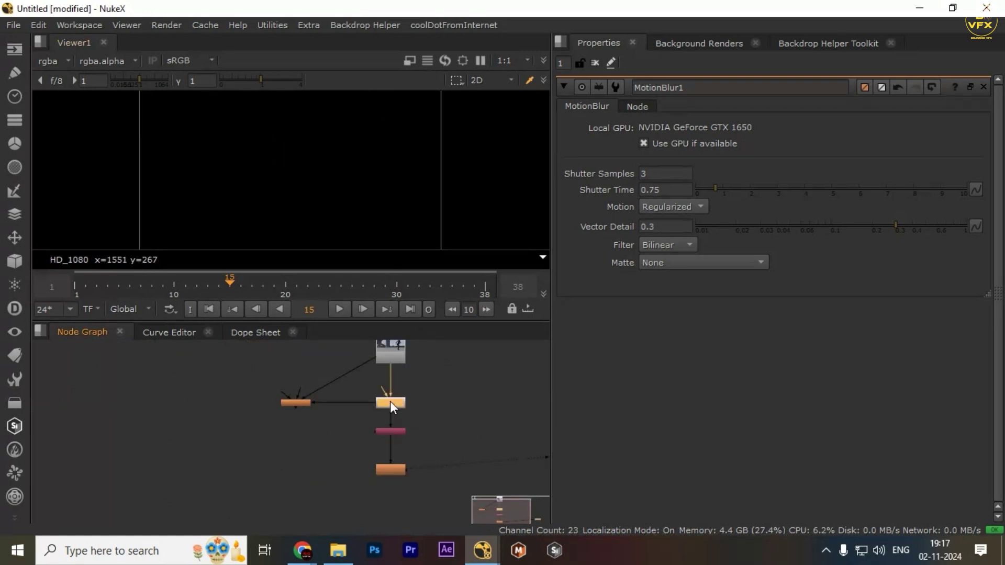
{"action": "key", "text": "1"}
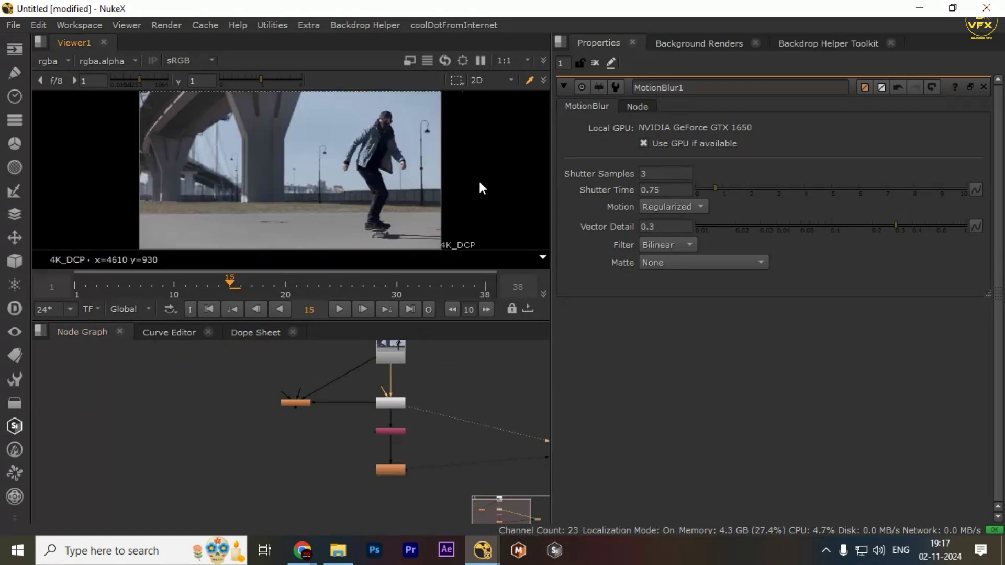